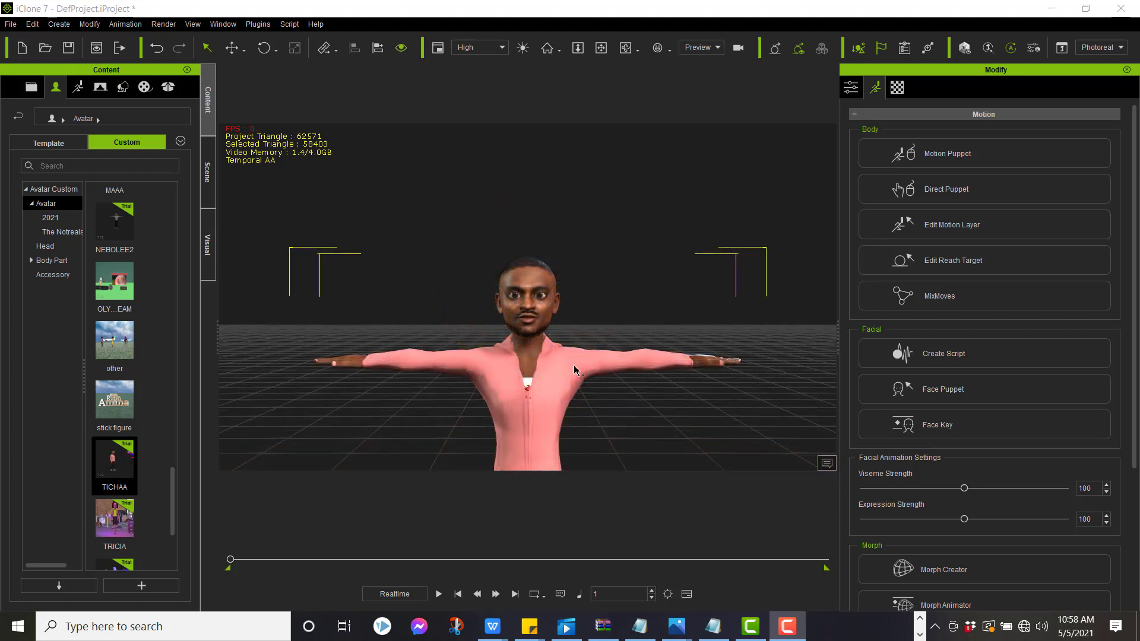
Check the avatar in the viewport and show the list of scene objects.
scroll(574, 389, down, 2)
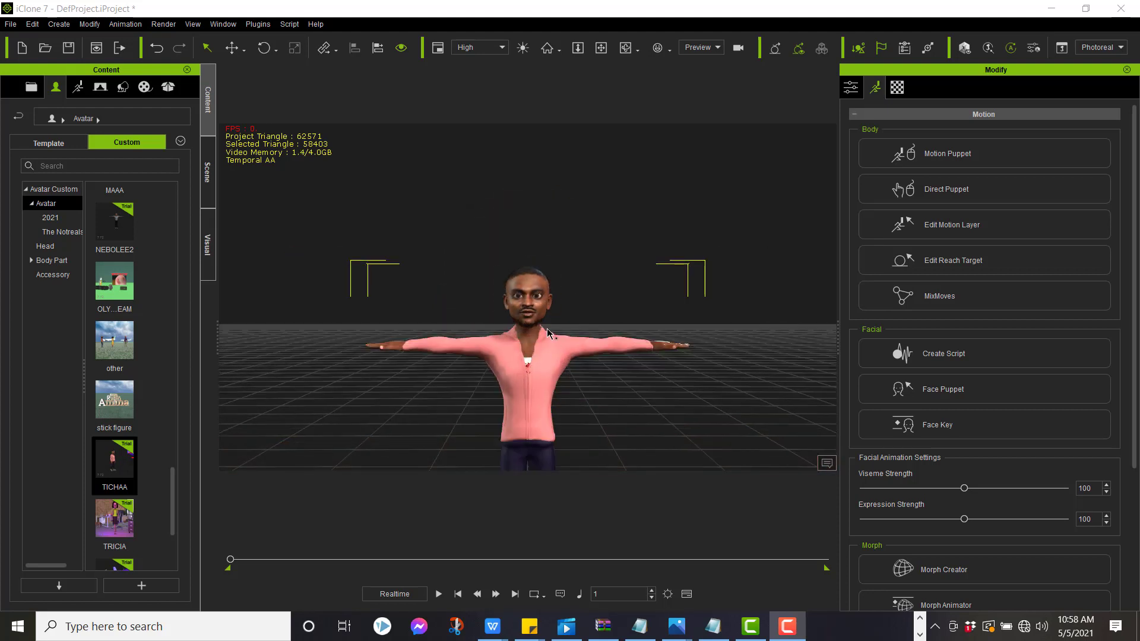
scroll(550, 333, up, 2)
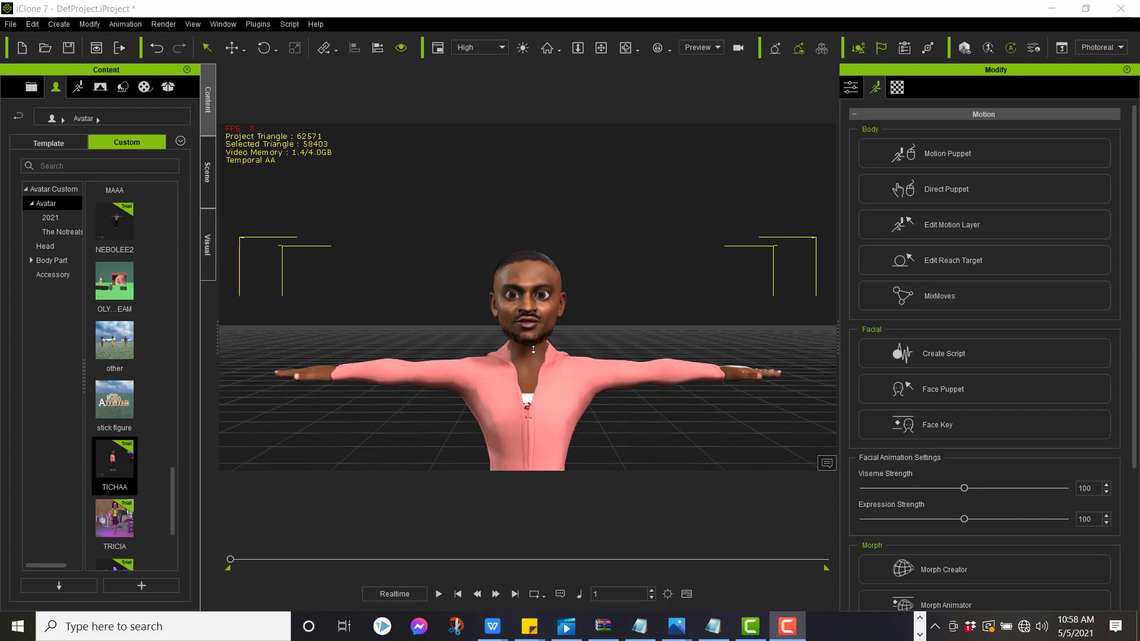
scroll(534, 349, up, 1)
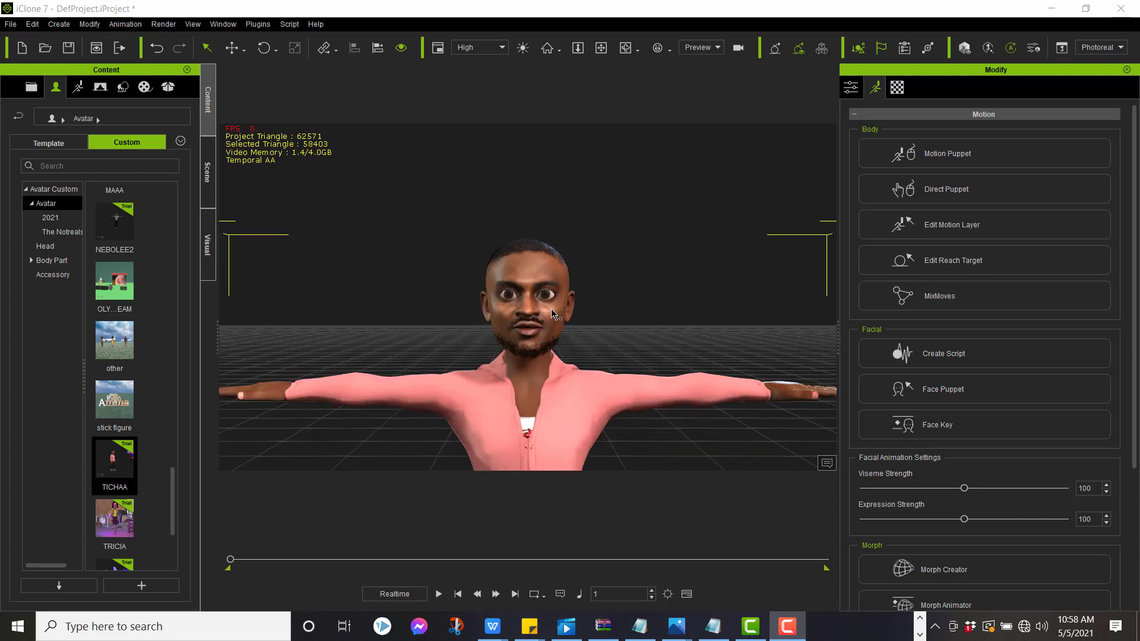
scroll(551, 313, down, 3)
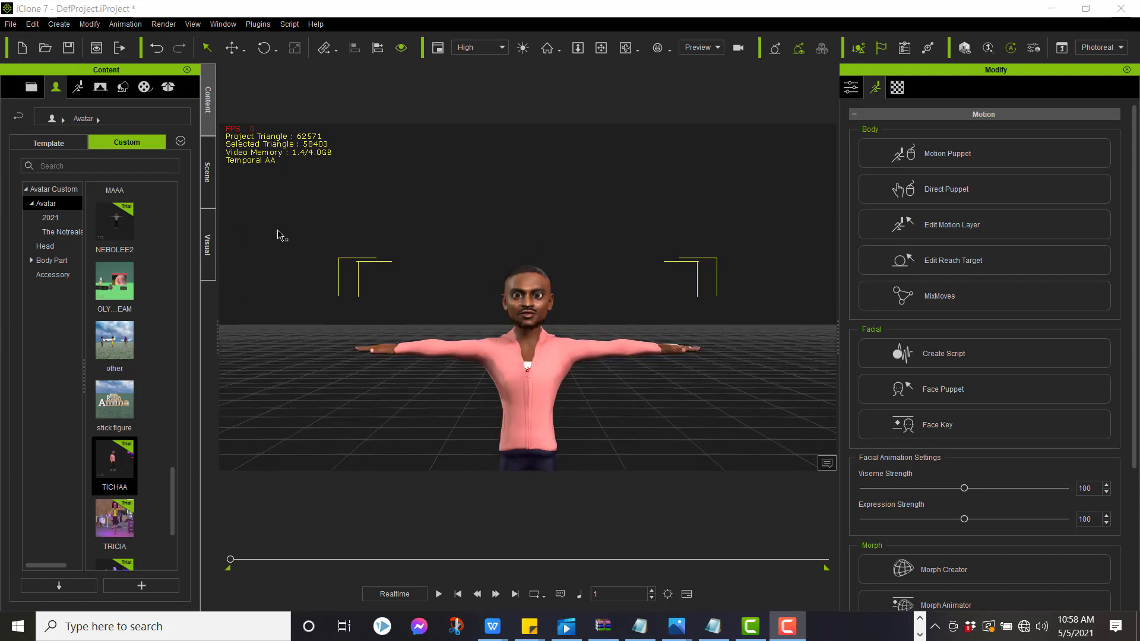
click(208, 172)
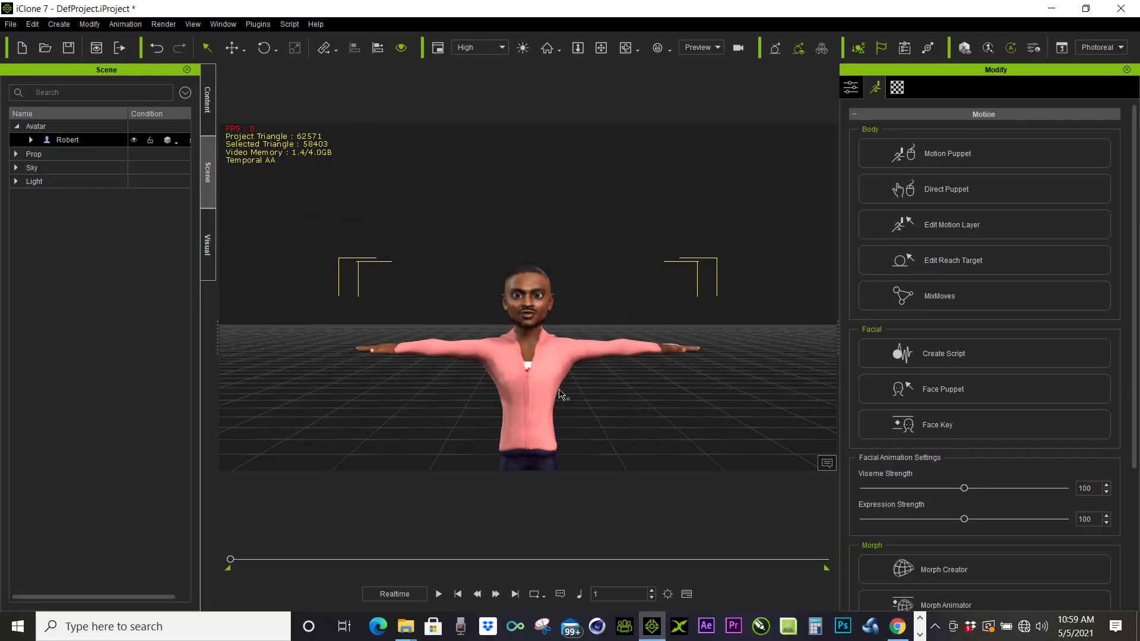
Create a facial script for the avatar with AccuLips as voice source and place the AccuLips window beside the avatar's face.
scroll(550, 374, up, 3)
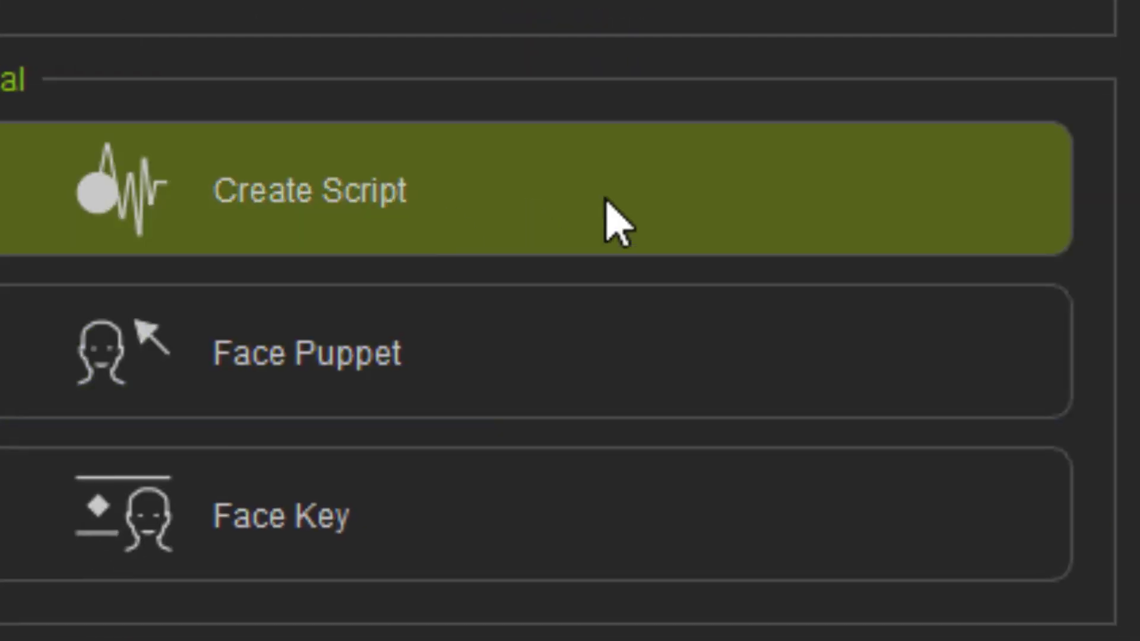
click(685, 189)
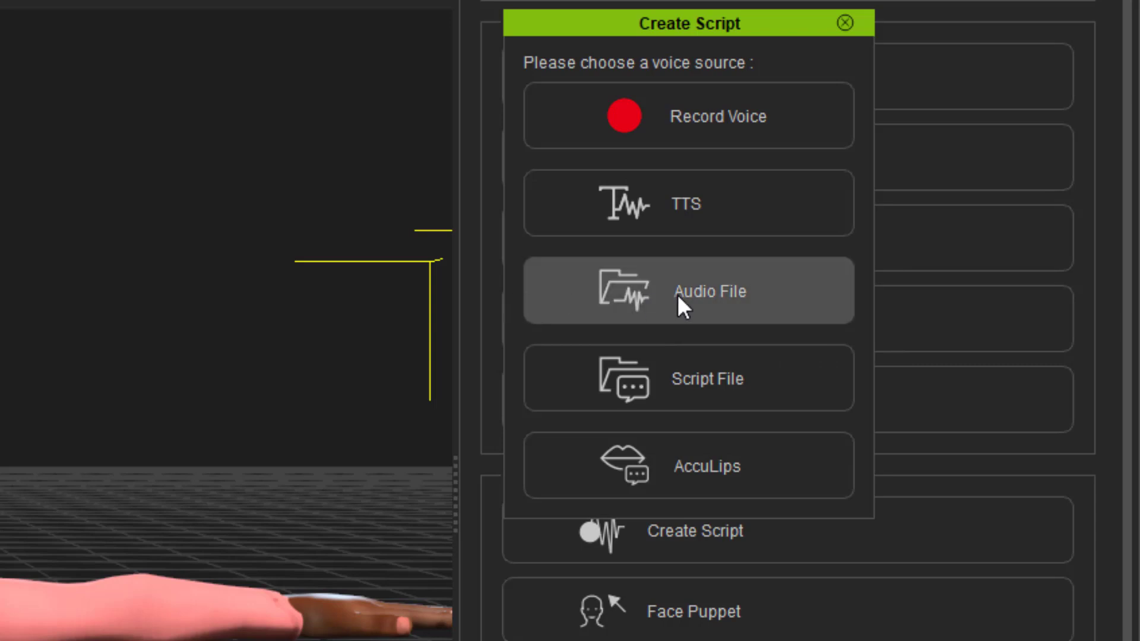
click(721, 479)
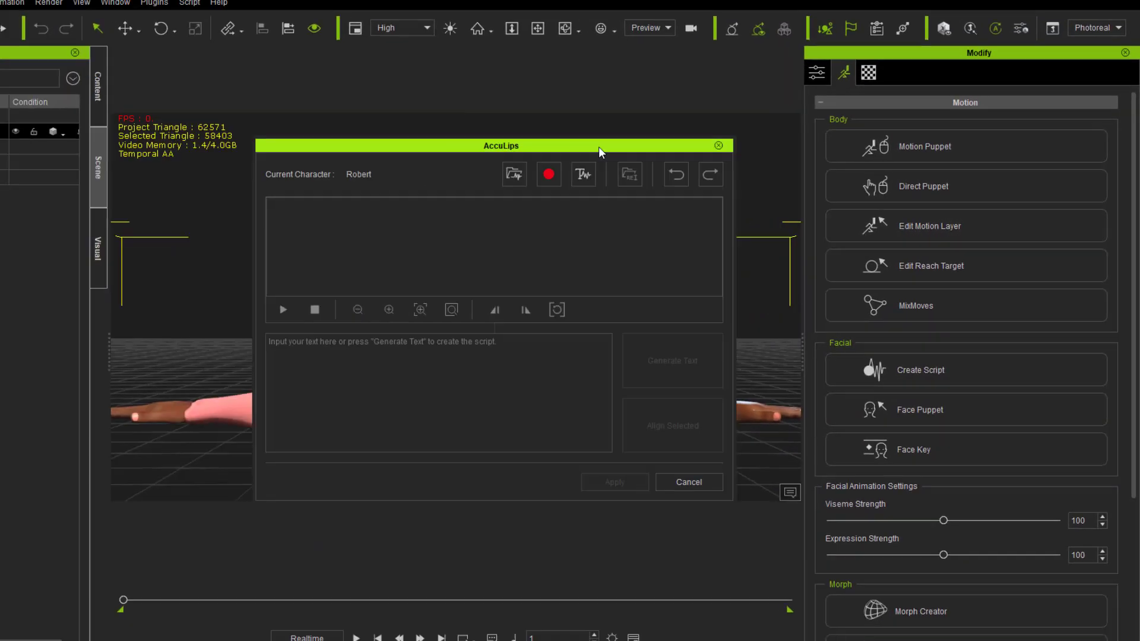
drag(399, 122, 935, 107)
drag(1003, 143, 301, 70)
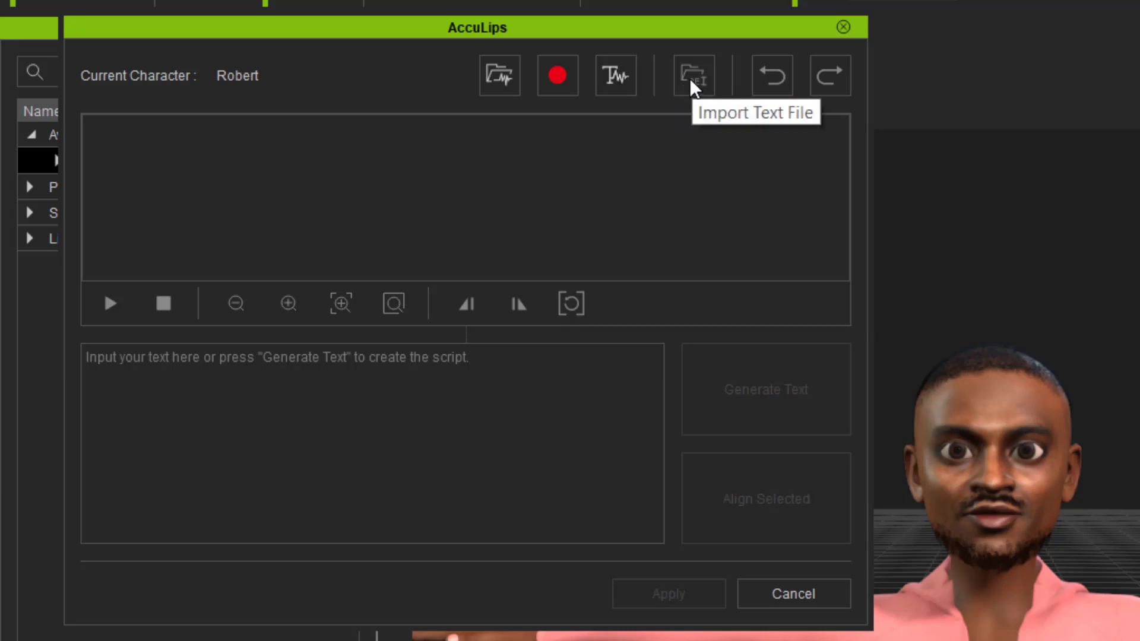
Open the AccuLips voice recorder and keep Microphone (Yeti Stereo Microphone) as the input device.
click(555, 77)
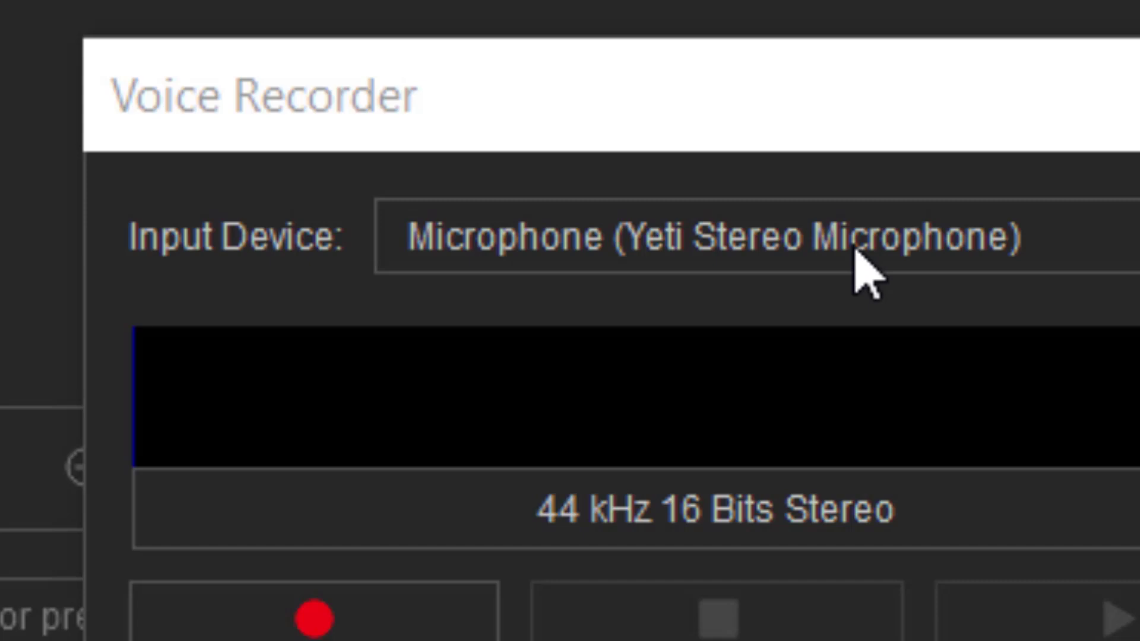
click(911, 255)
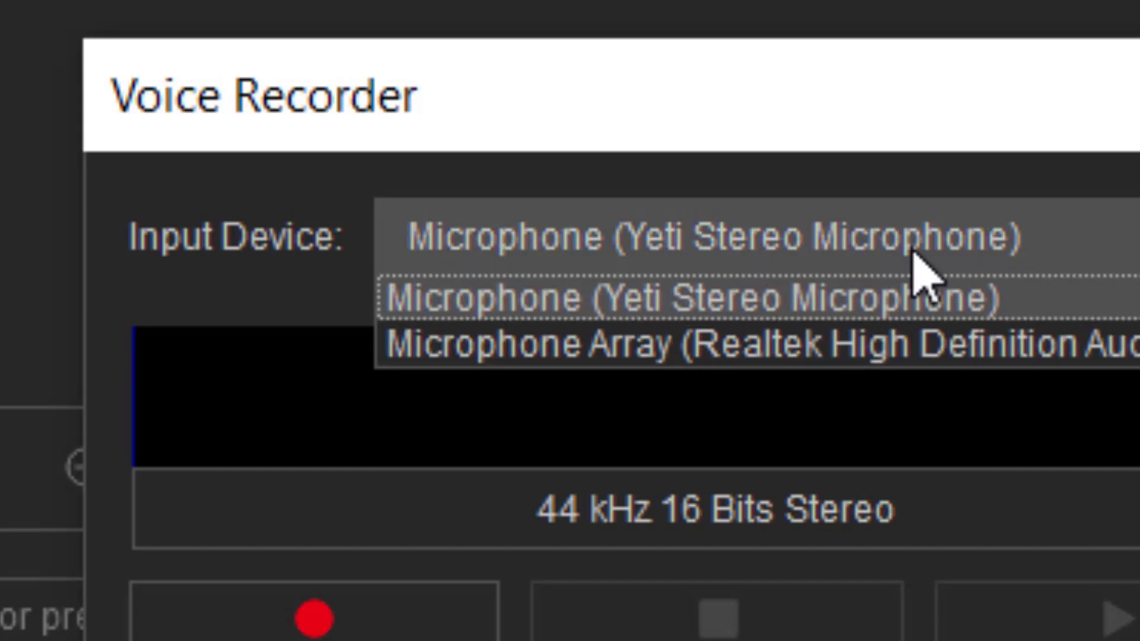
click(899, 132)
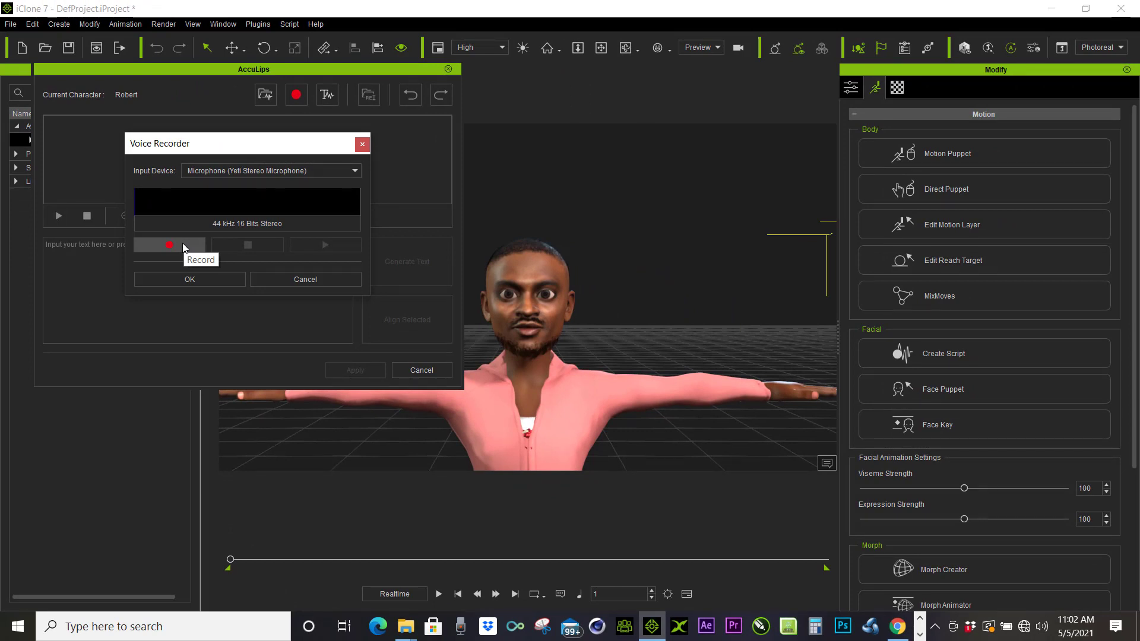
Record about 5 seconds of speech, play it back and accept the recording into AccuLips.
click(161, 248)
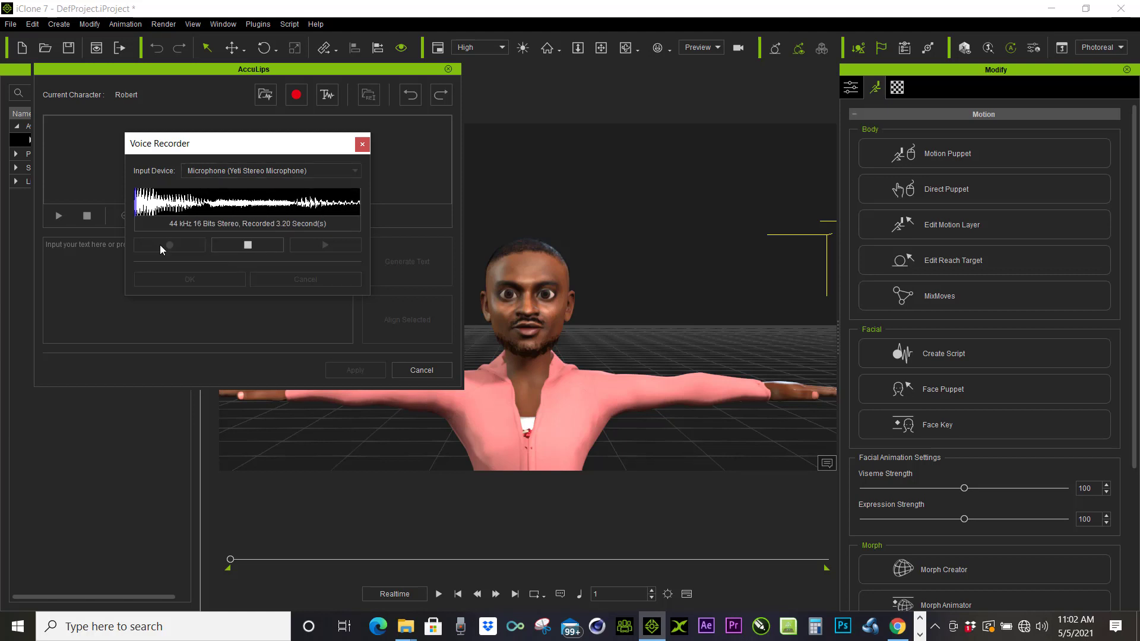
click(243, 247)
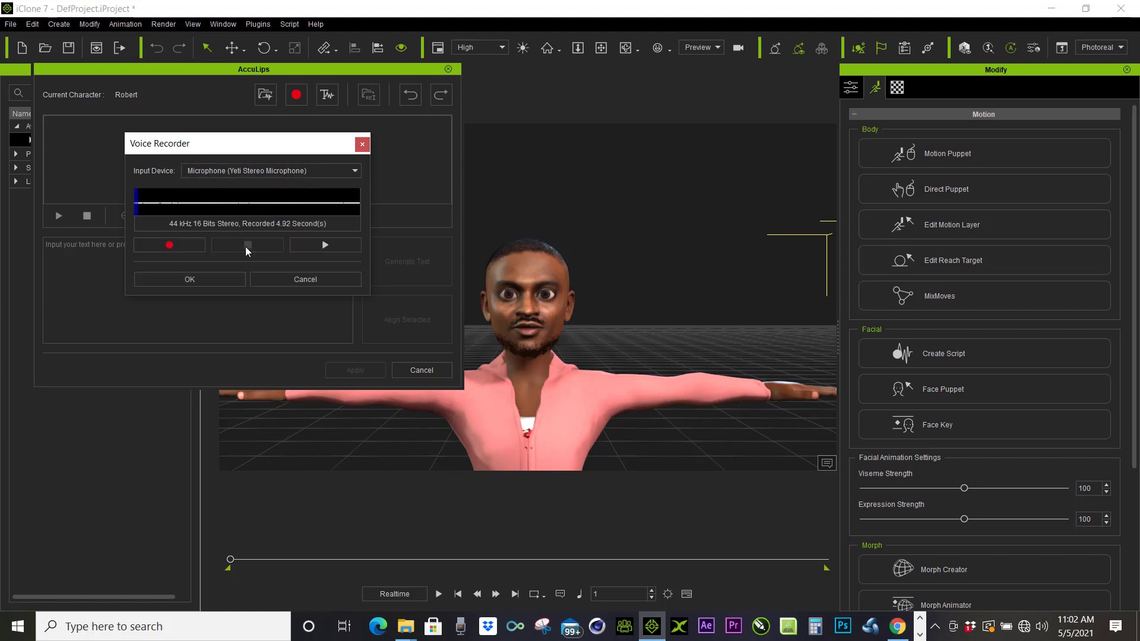
click(319, 244)
click(201, 281)
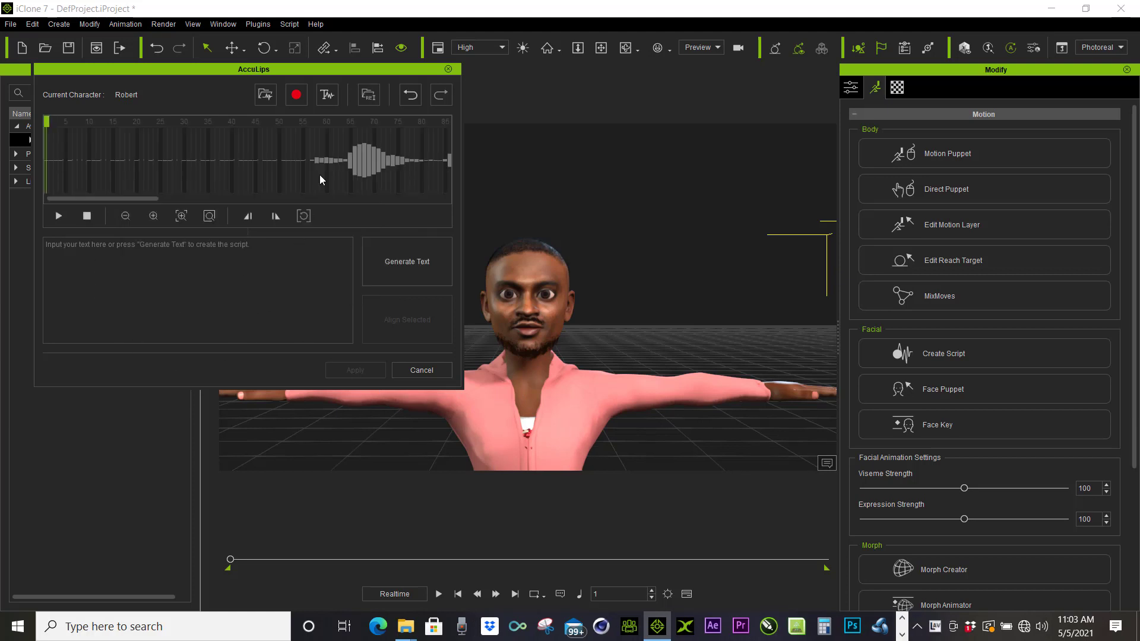
Play the recorded speech over the full waveform and return the playhead to near the beginning.
click(125, 216)
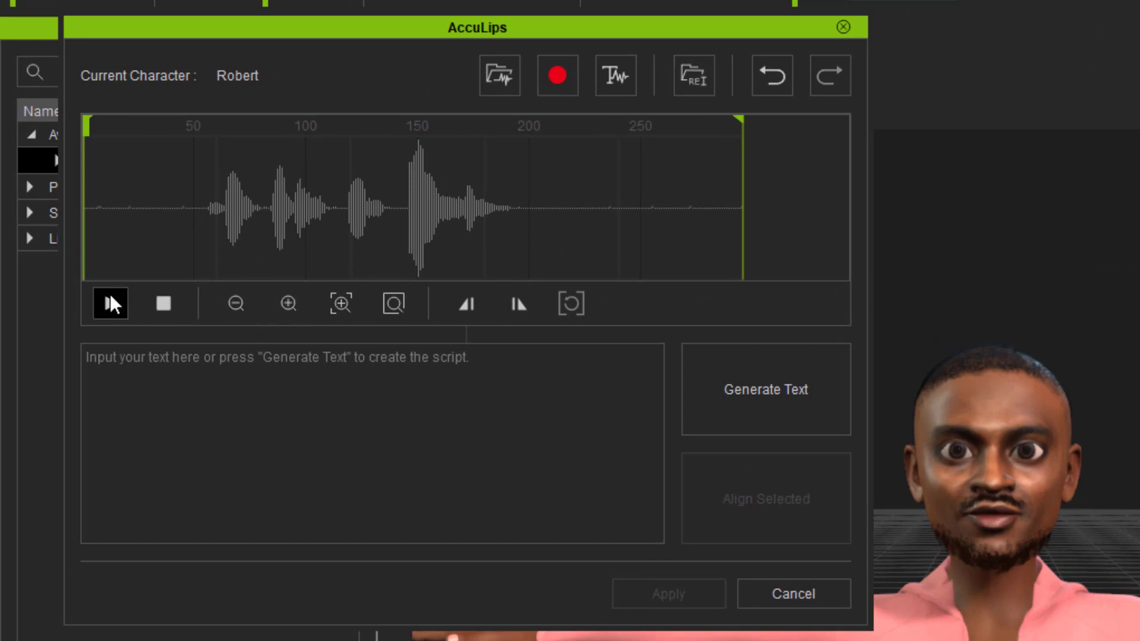
click(110, 296)
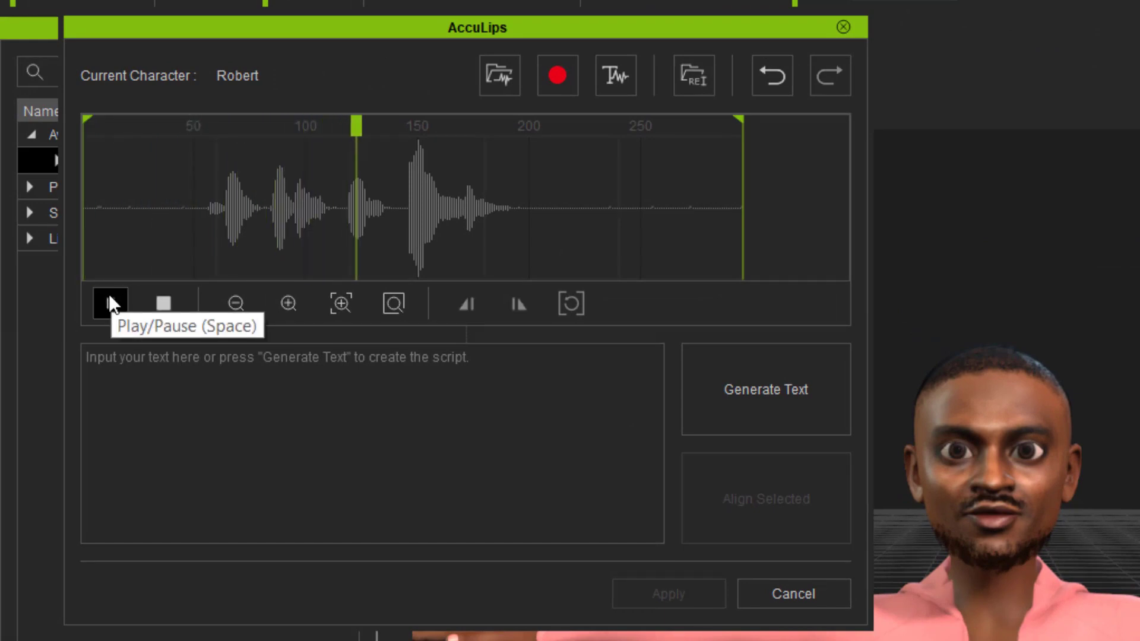
click(109, 300)
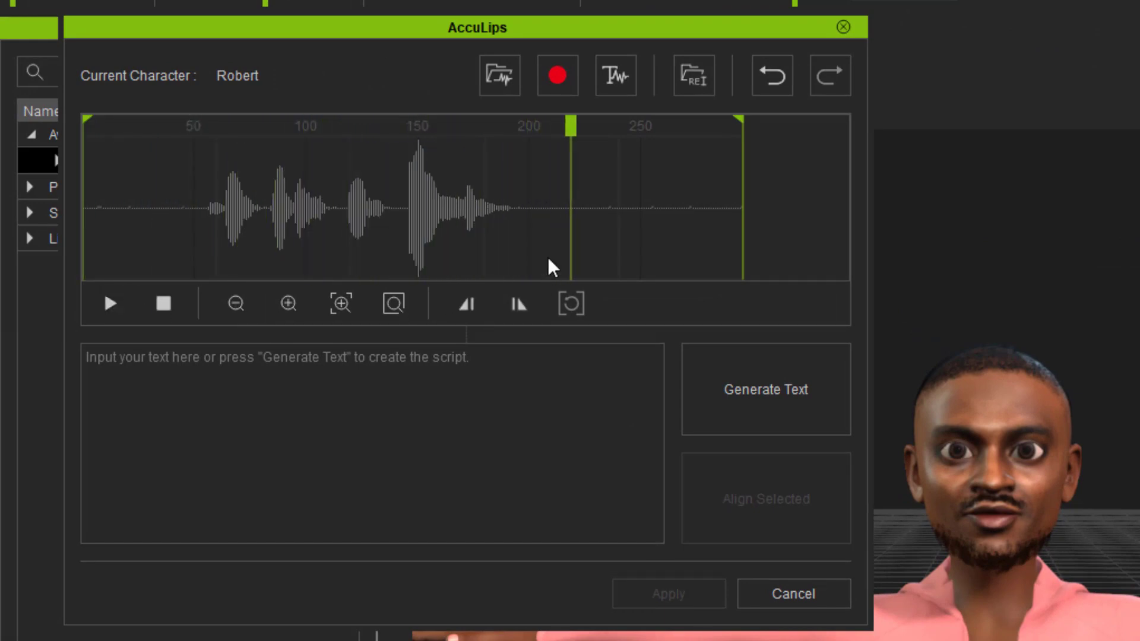
drag(577, 126, 139, 222)
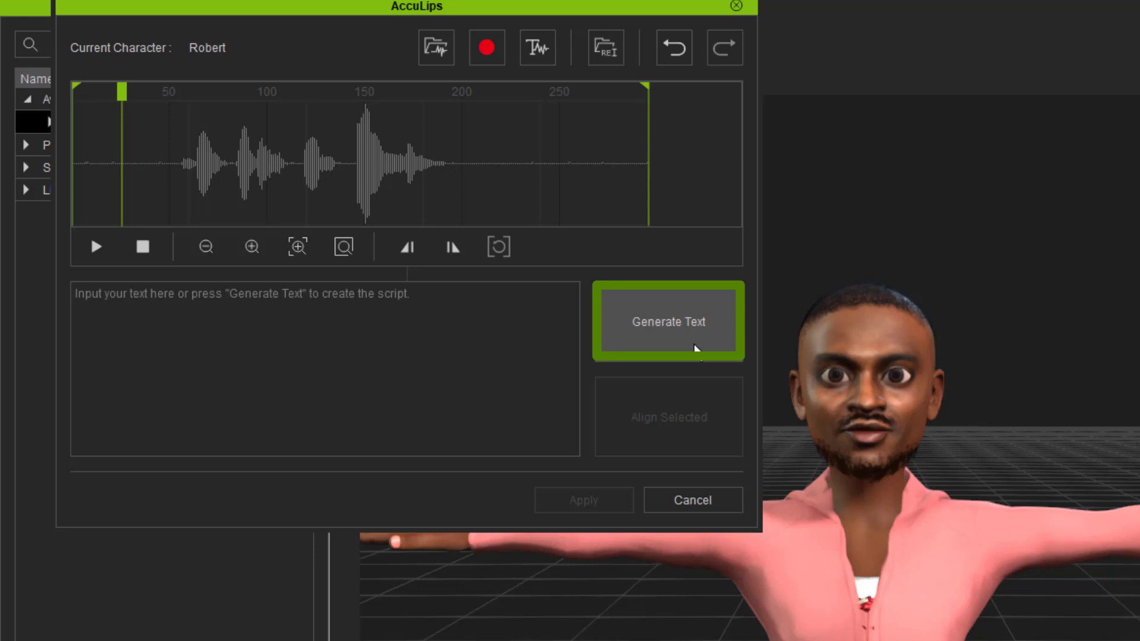
Generate the script text from the recorded speech and move the AccuLips window aside.
click(662, 330)
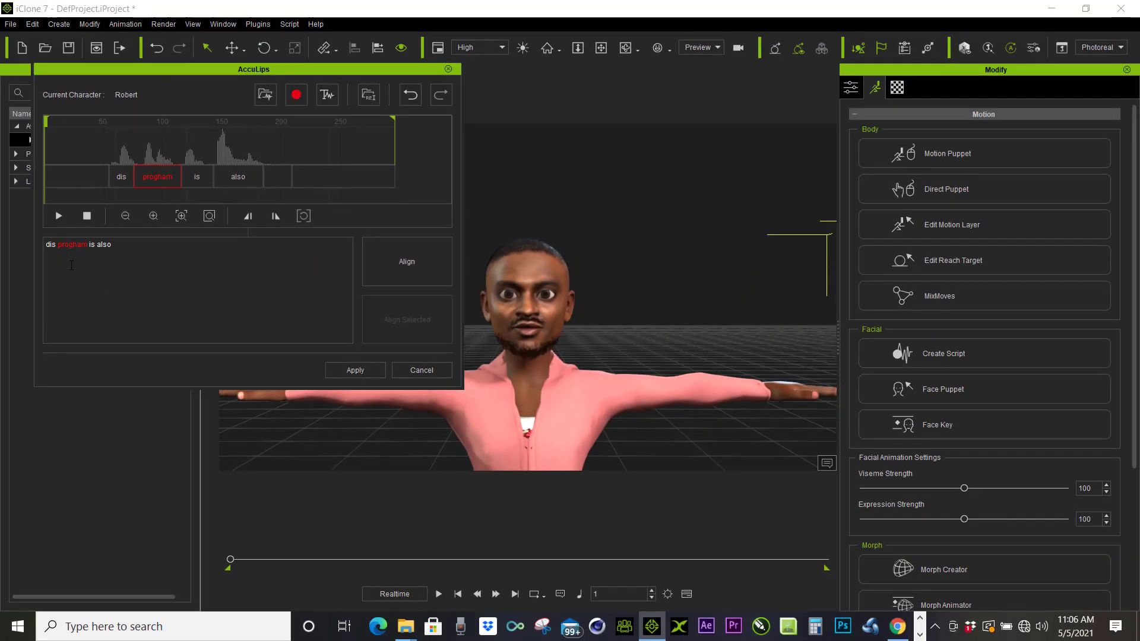
drag(266, 72, 901, 88)
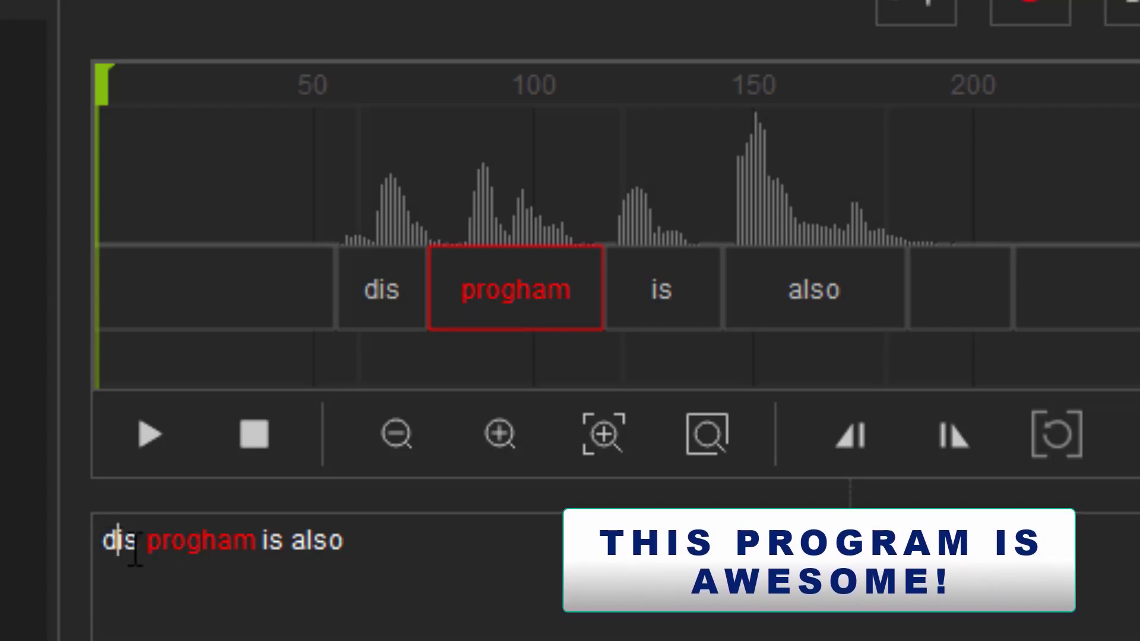
Replace the word "dis" in the generated script with "THIS".
double_click(119, 542)
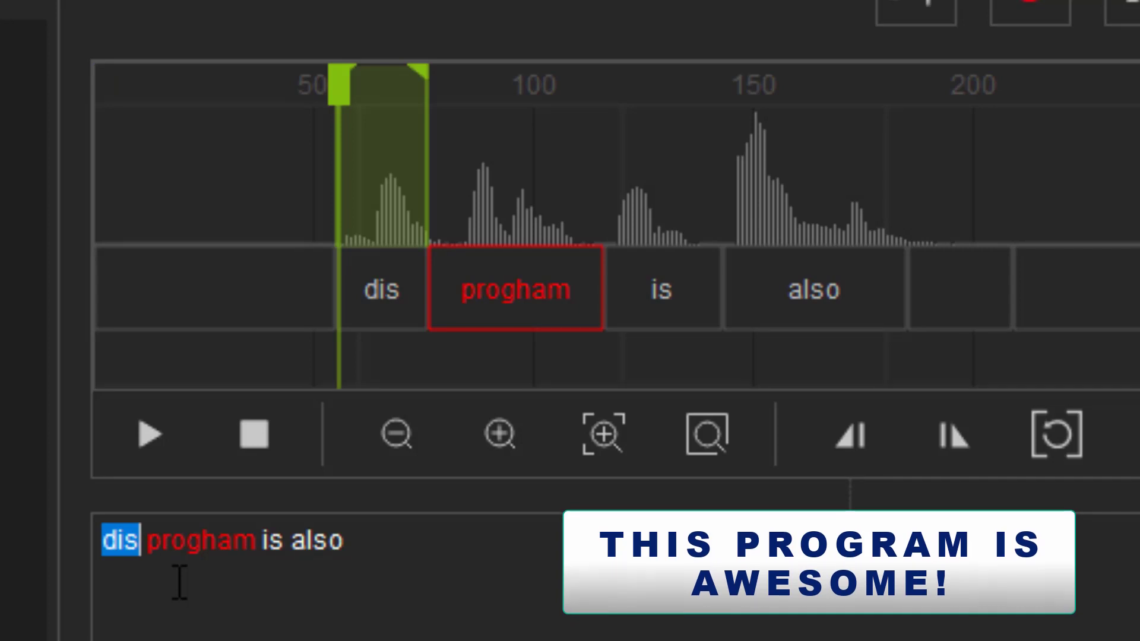
text(TH)
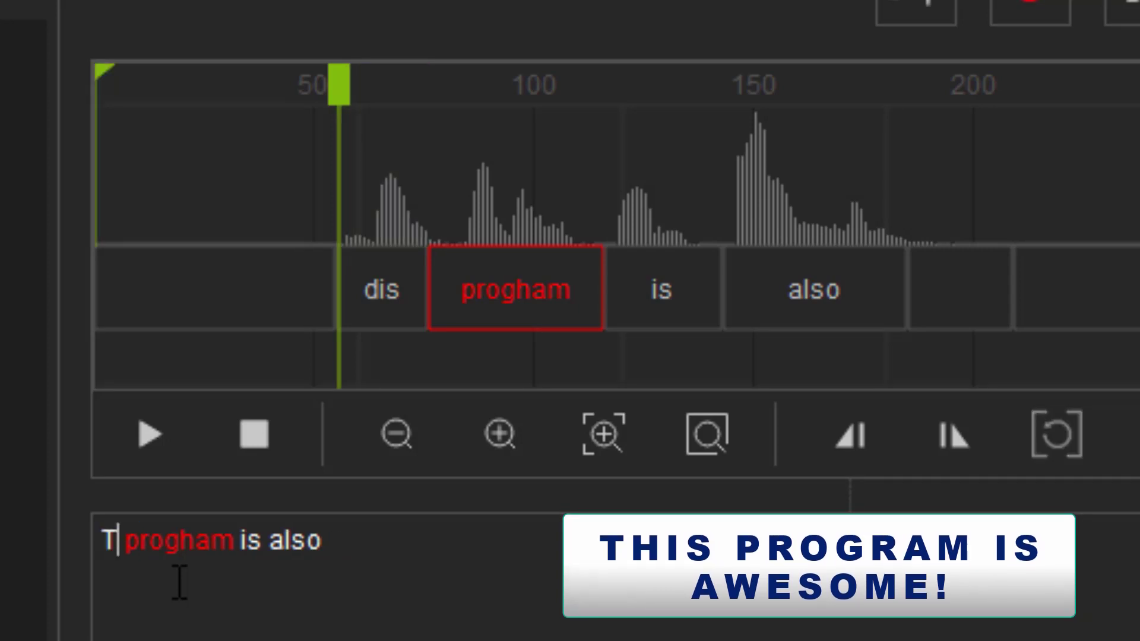
text(IS)
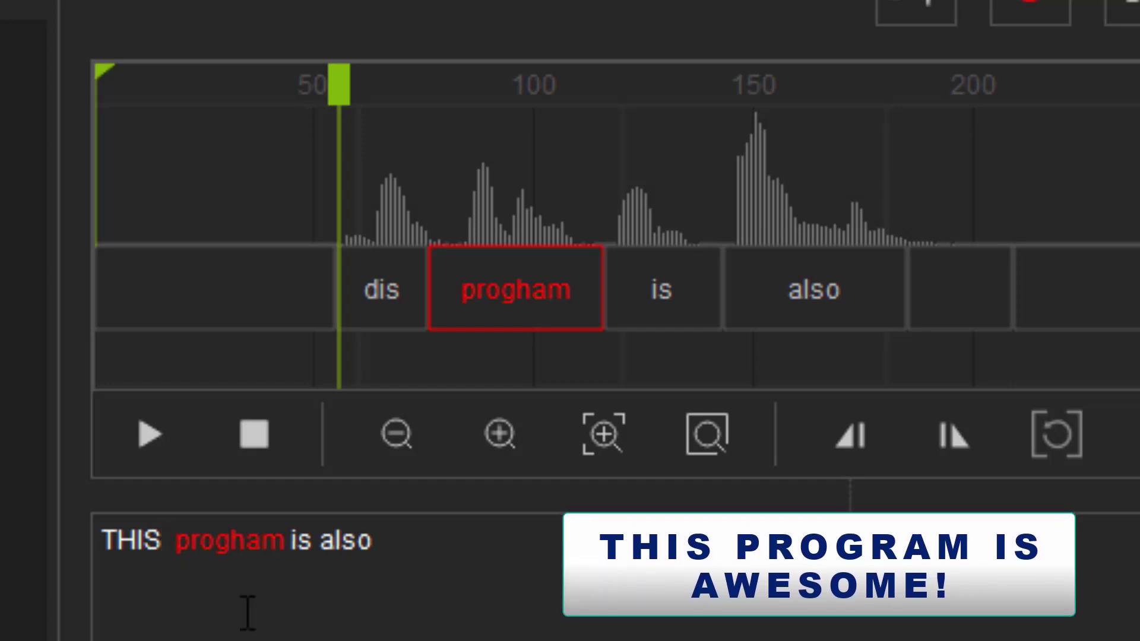
Replace the misspelled word "progham" in the script with "PROGRAM".
key(End)
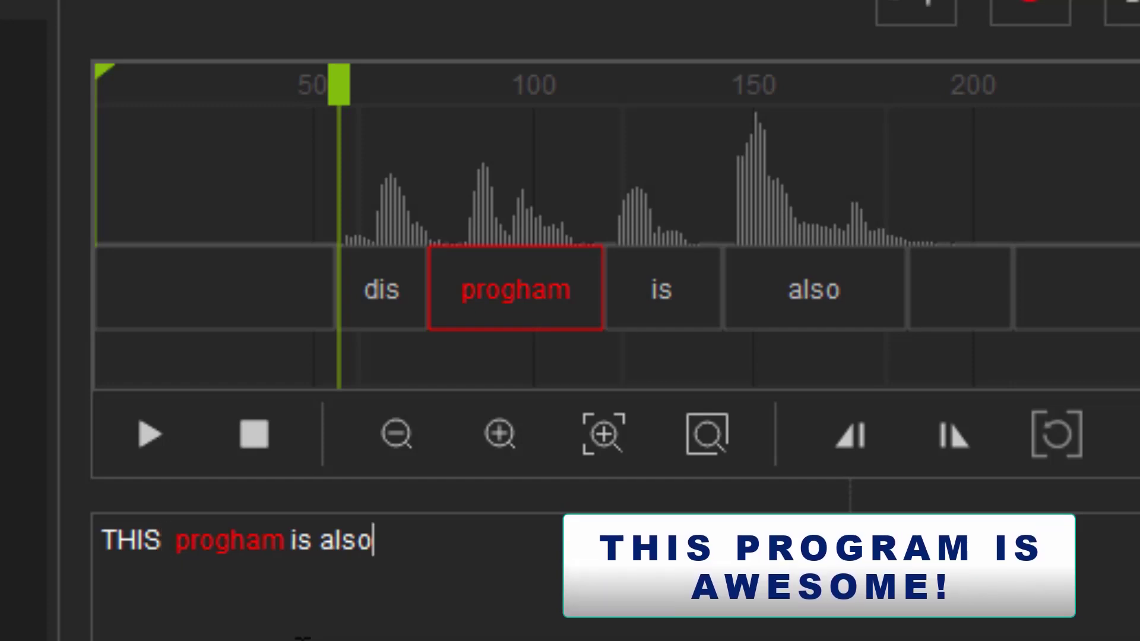
click(224, 540)
double_click(223, 540)
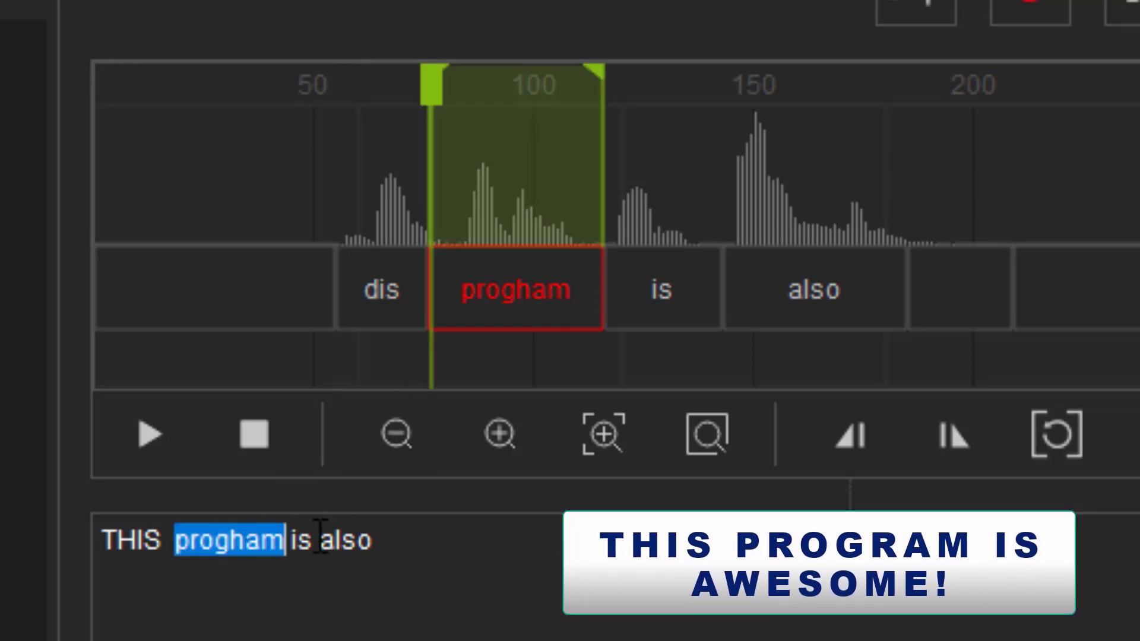
text(PRO)
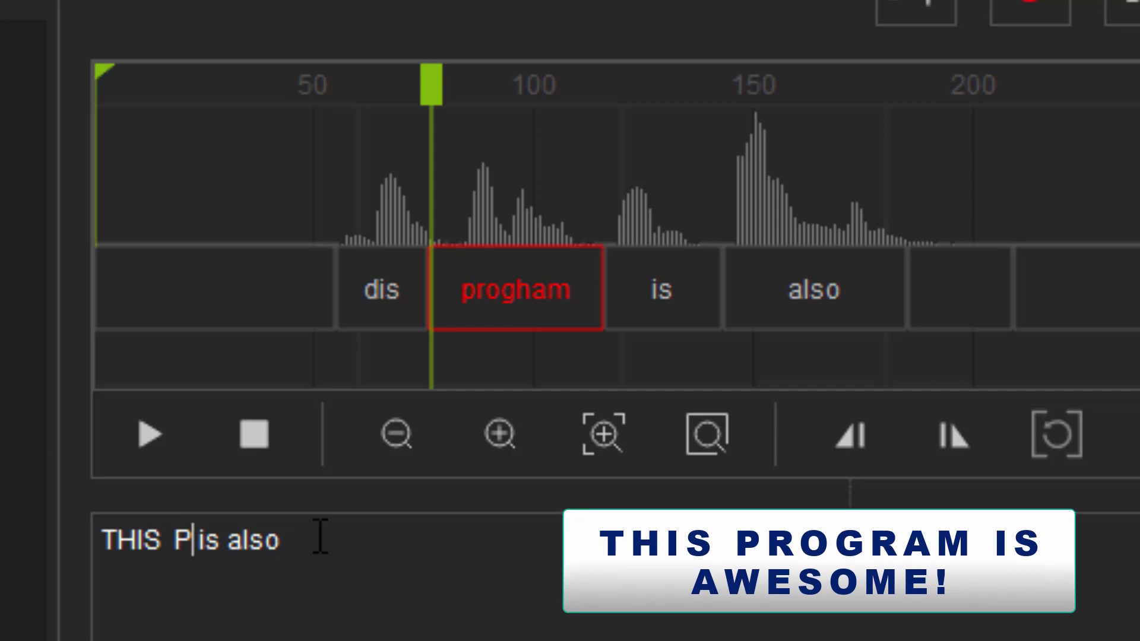
text(R)
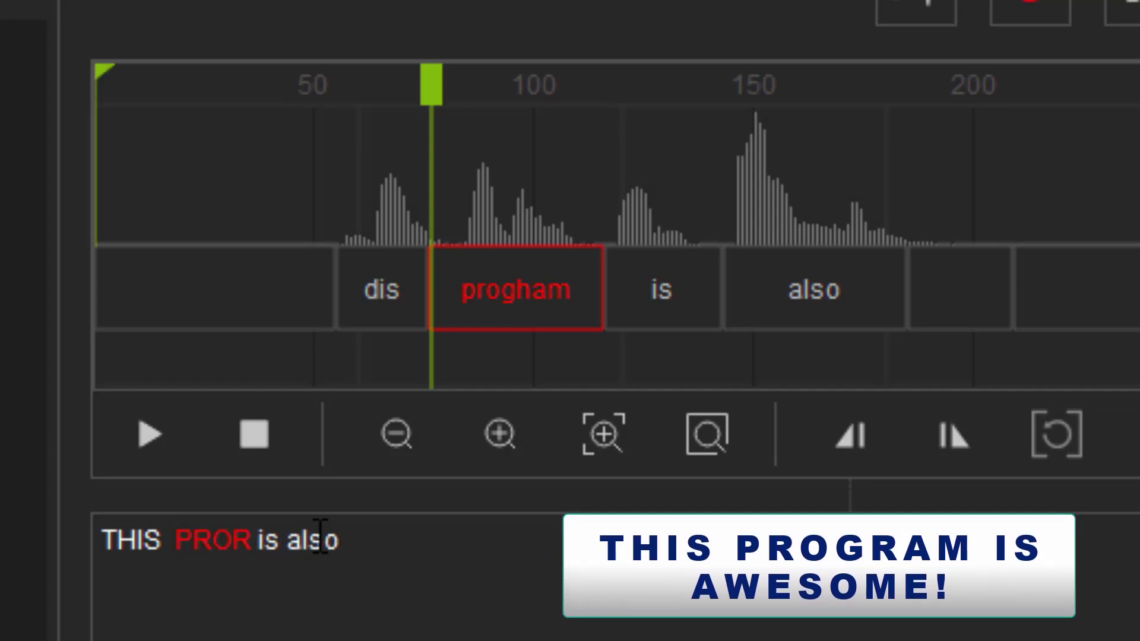
key(Return)
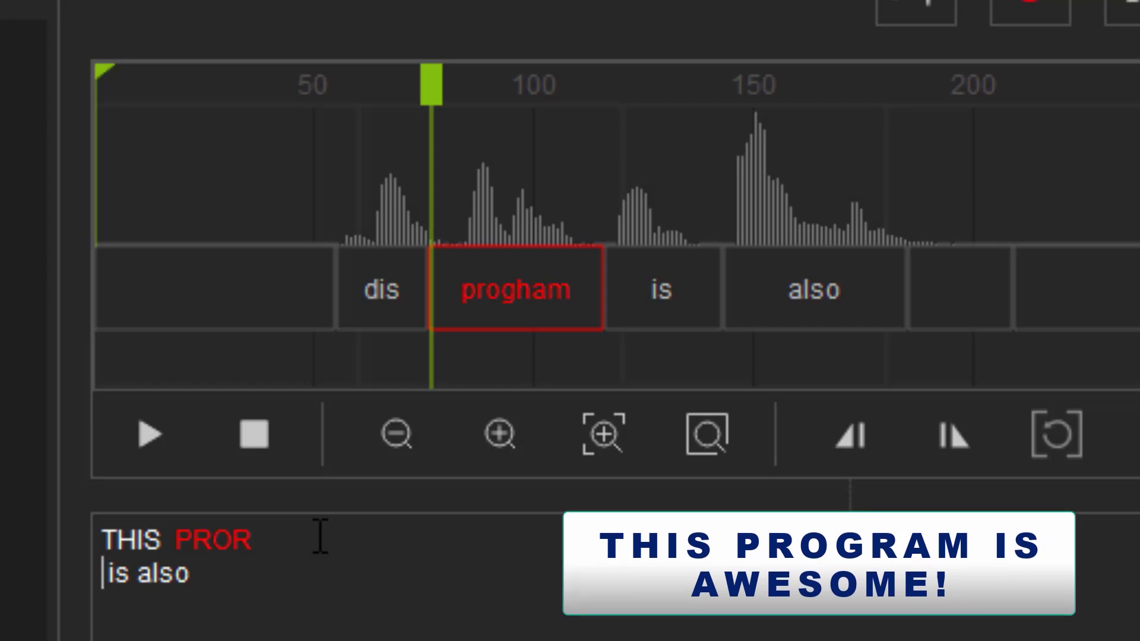
key(BackSpace)
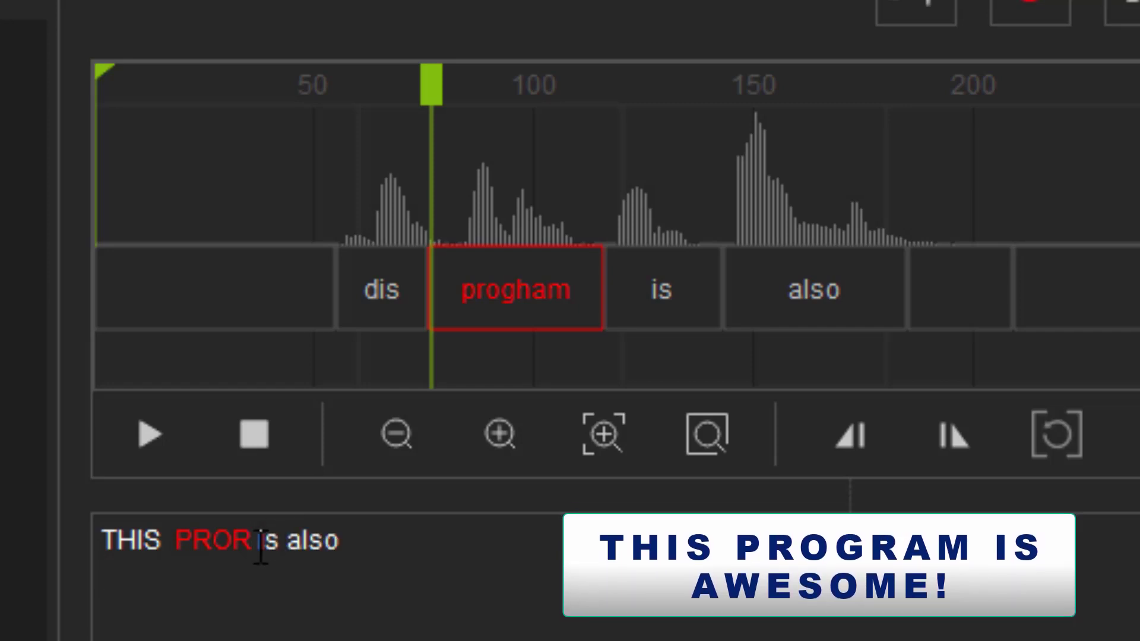
double_click(233, 540)
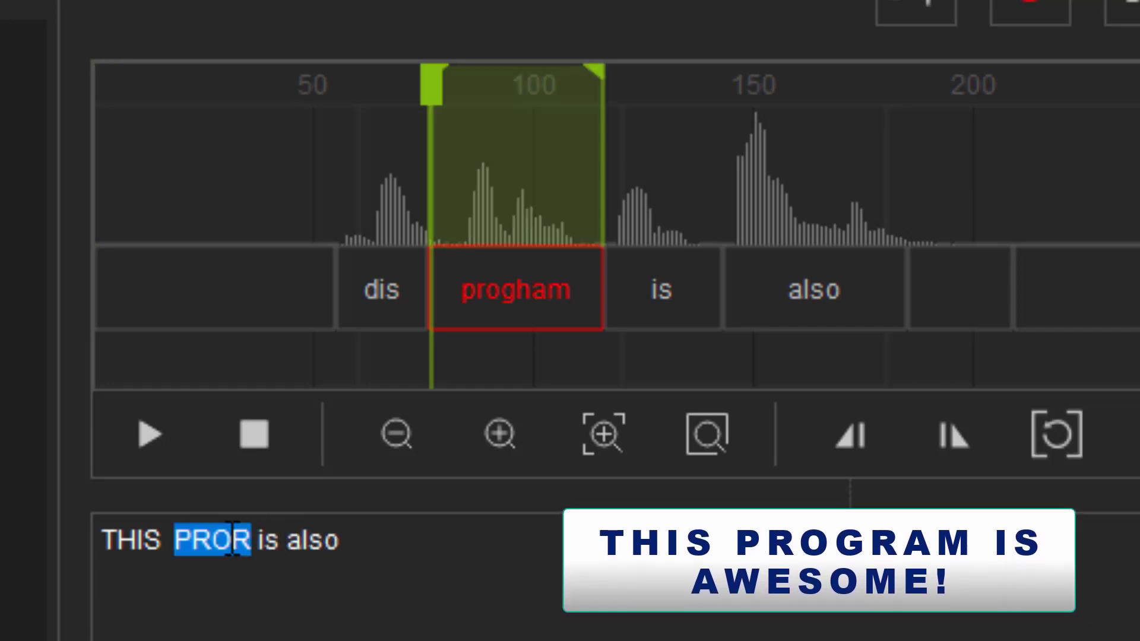
text(PRO)
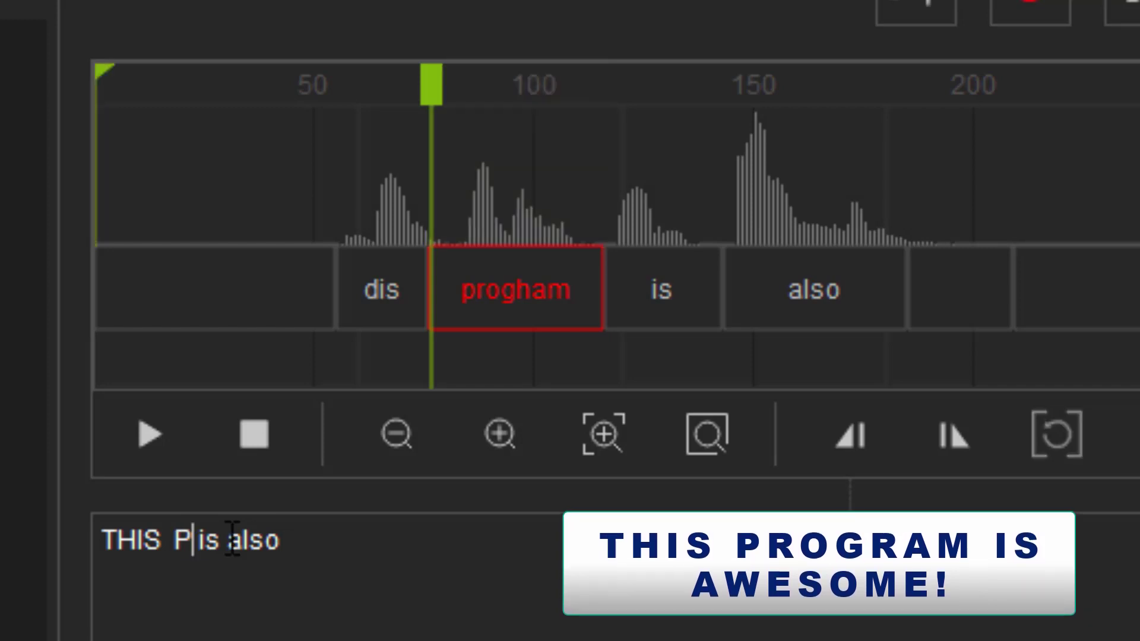
text(GRA)
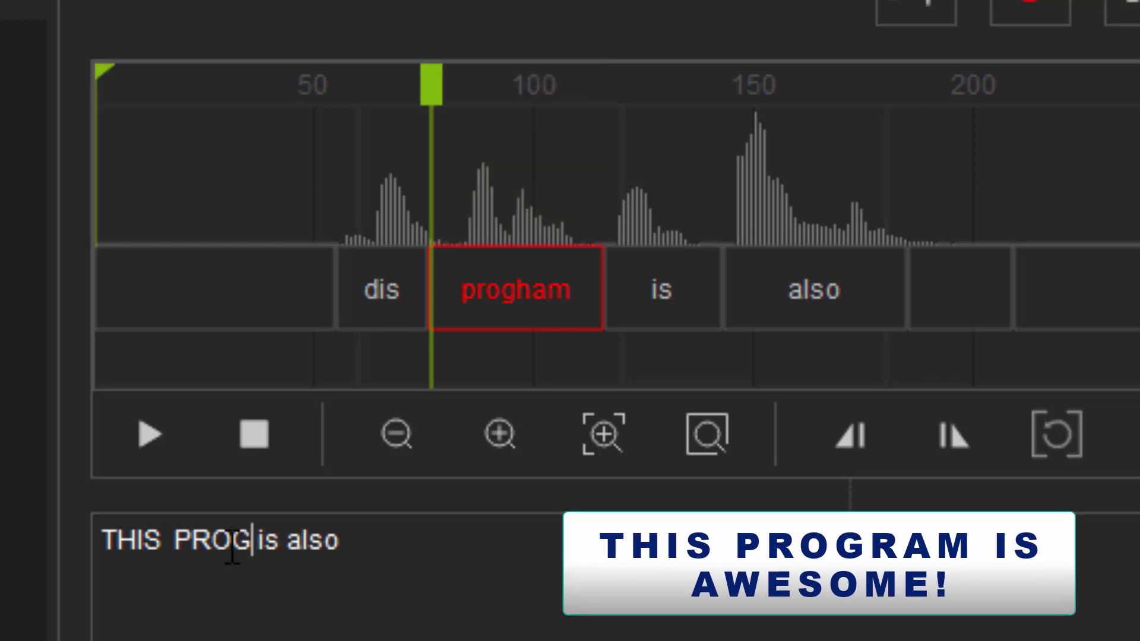
text(M)
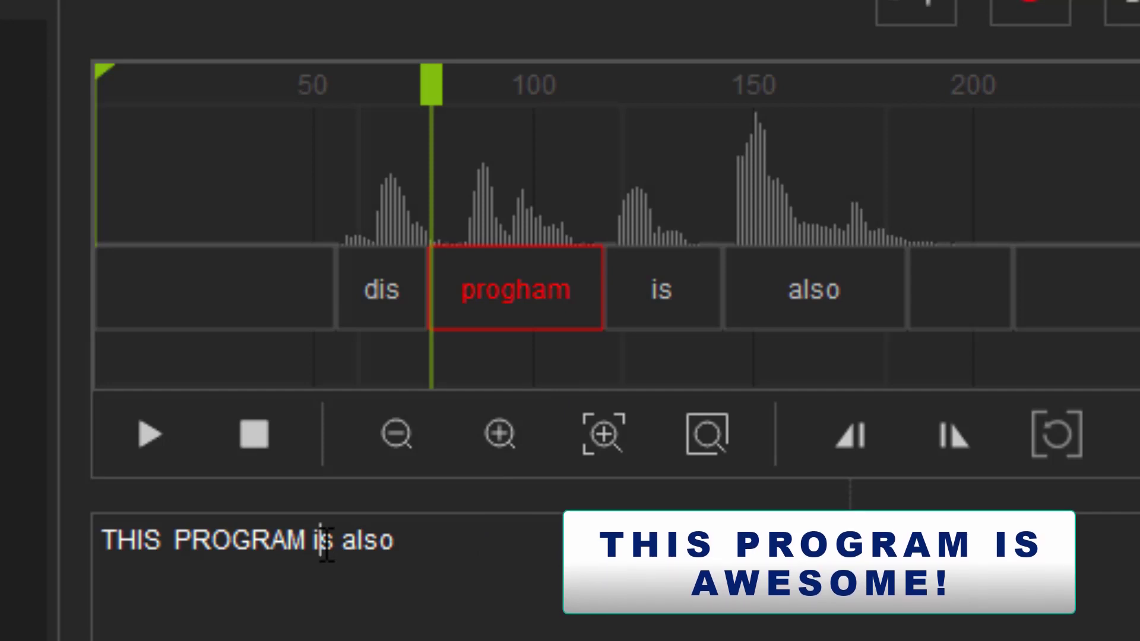
Replace the word "also" in the script with "AWESOME" and align the corrected script to the recorded speech.
double_click(373, 541)
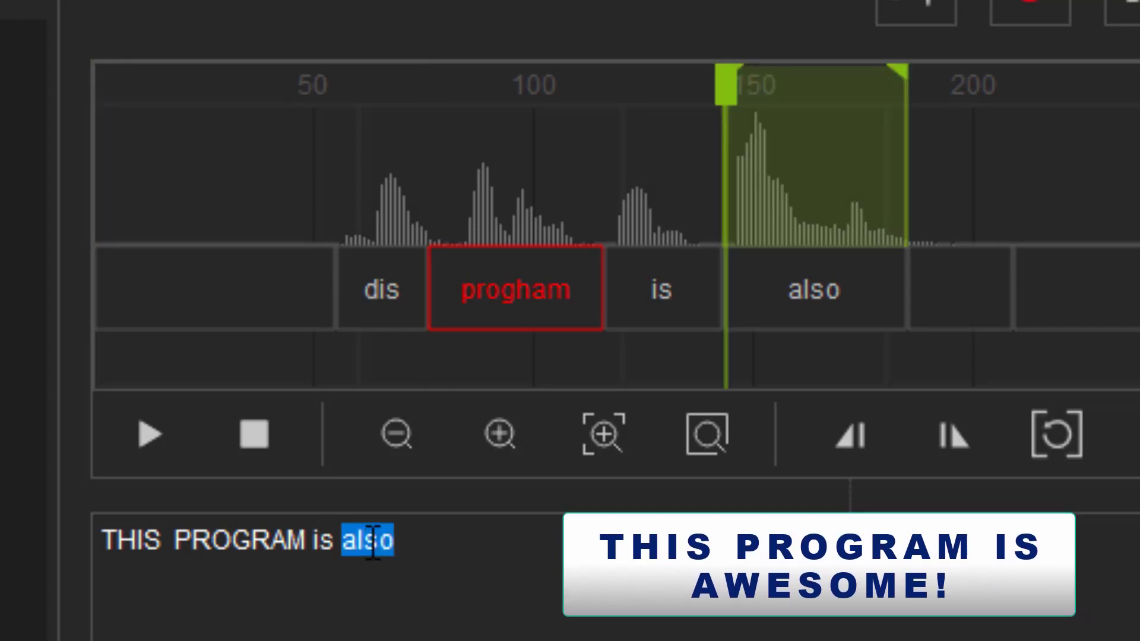
text(AWESO)
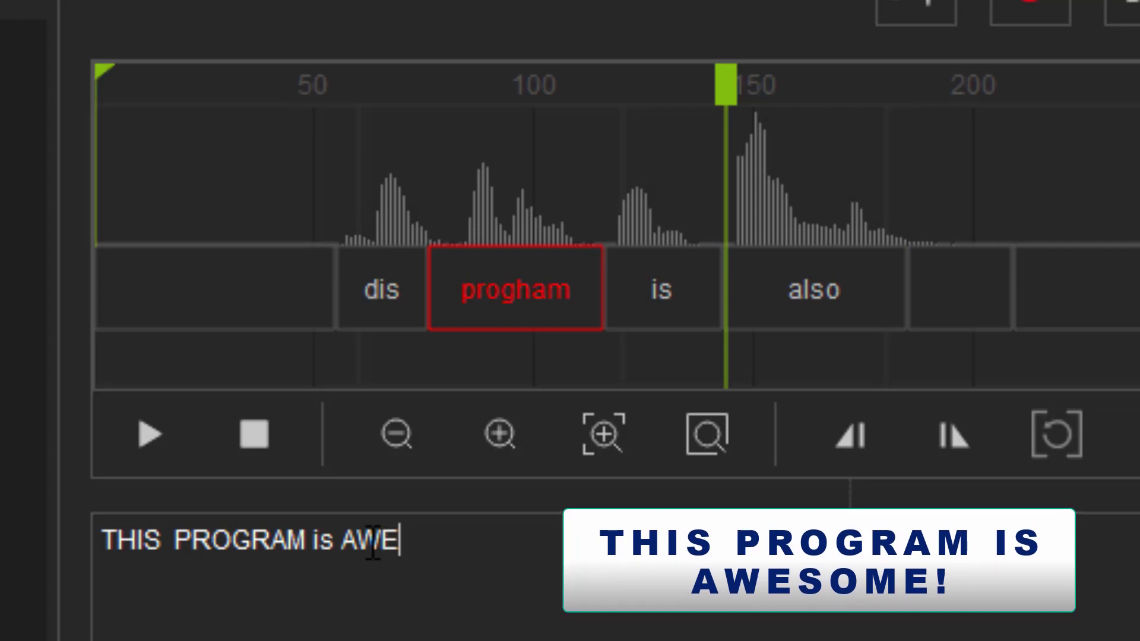
text(ME)
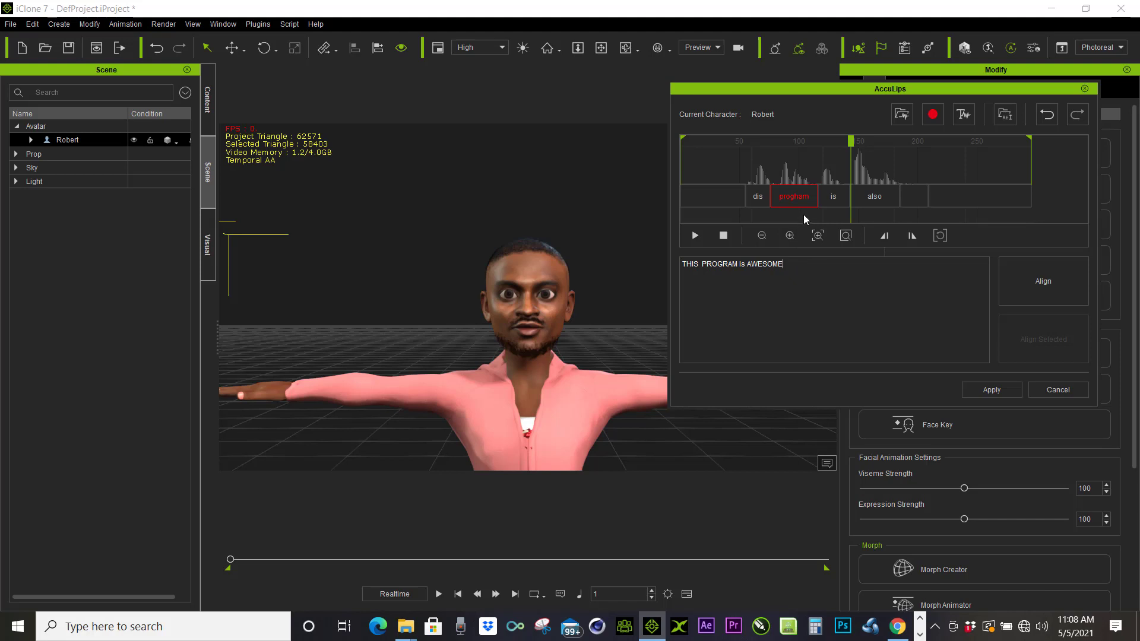
click(1062, 288)
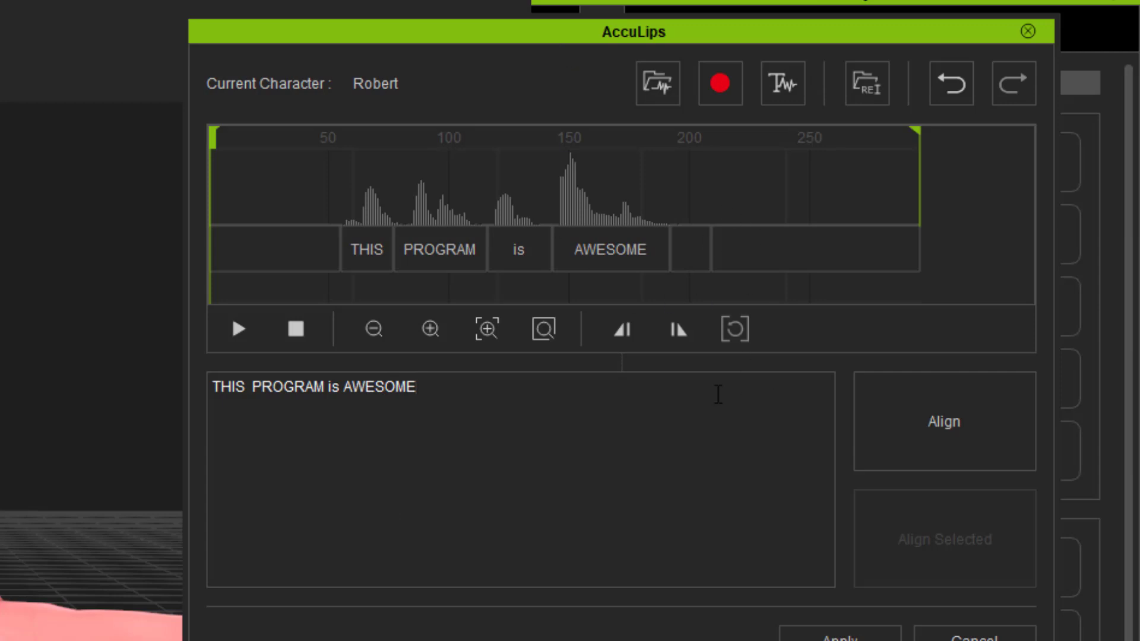
Preview the aligned speech in AccuLips and apply the lip-sync result to the avatar.
click(239, 330)
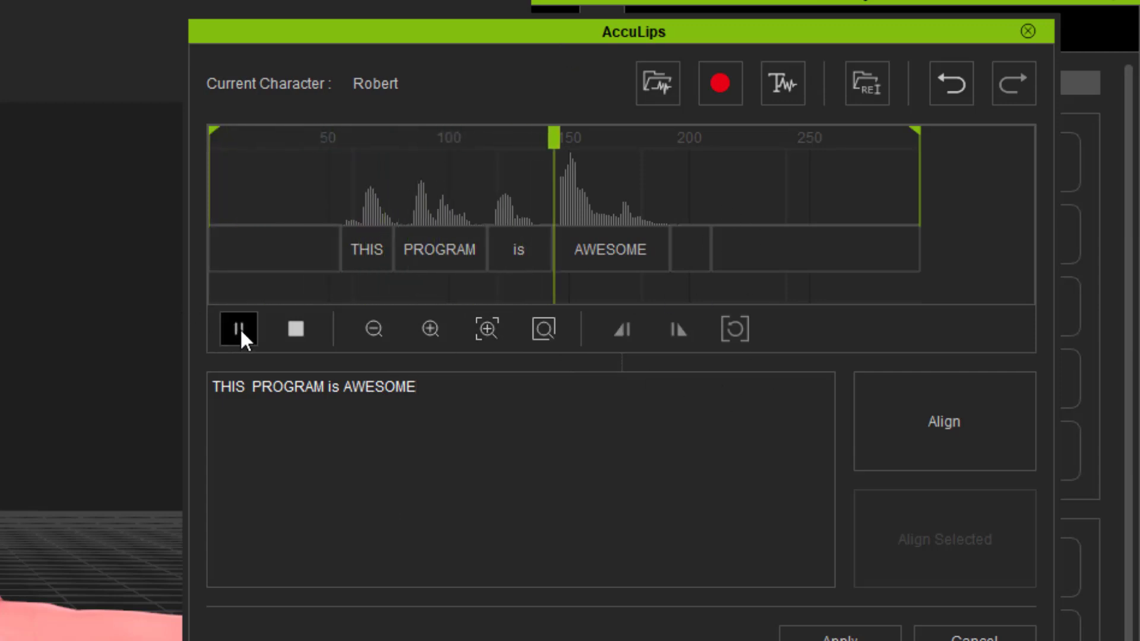
click(239, 327)
click(303, 331)
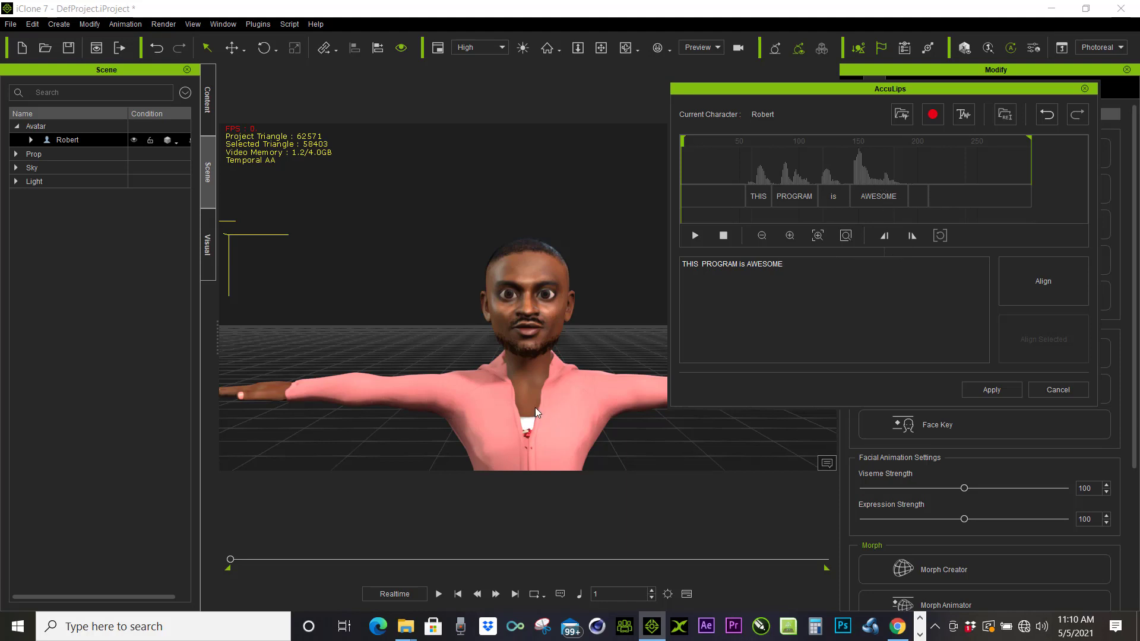
click(999, 388)
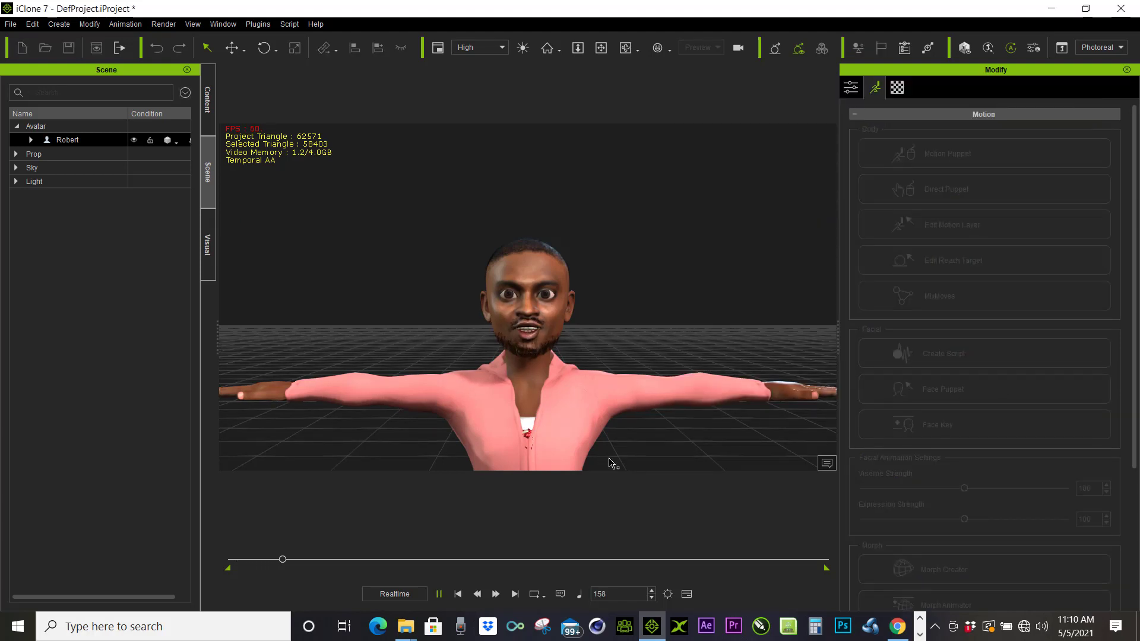
Play the avatar's lip-sync animation twice in a close-up of the face, returning to the first frame after each playback.
click(458, 594)
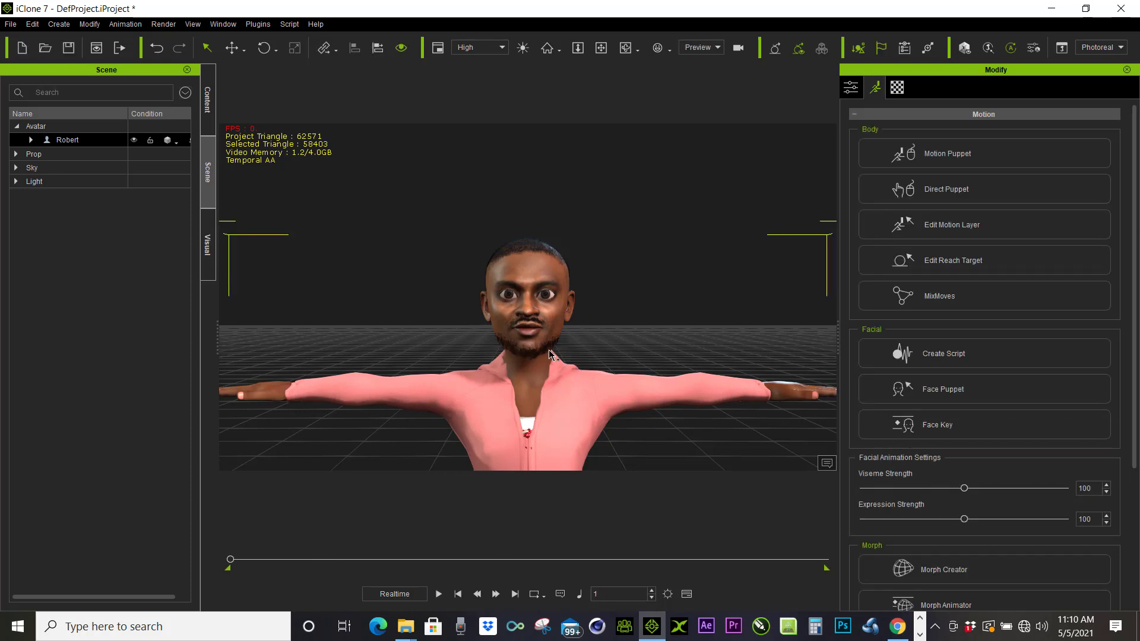
scroll(556, 361, up, 5)
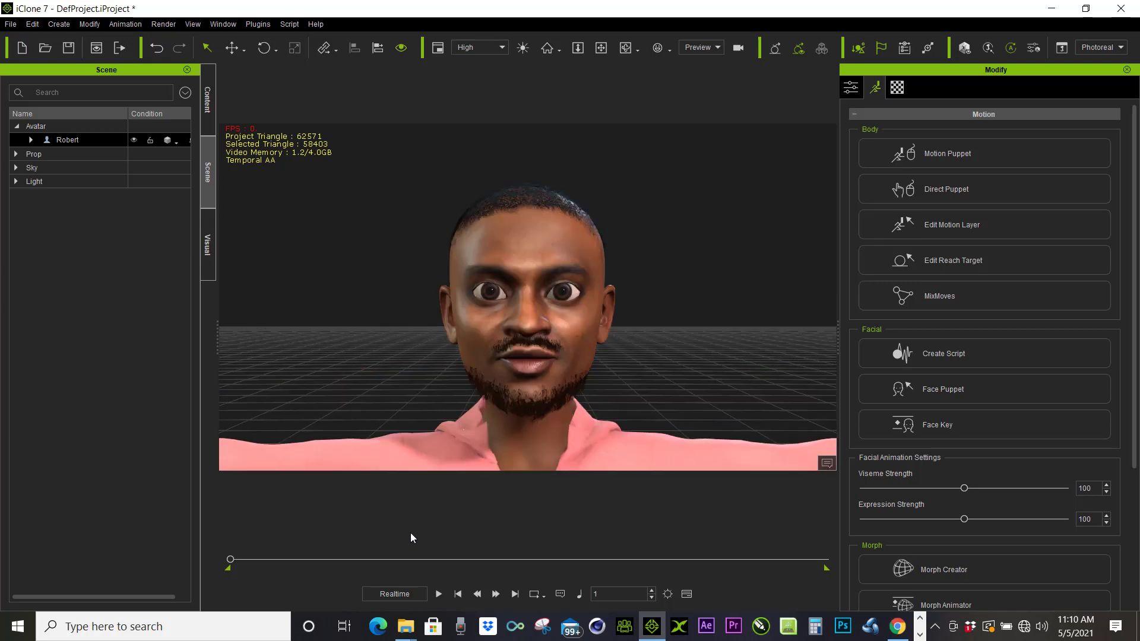
click(438, 593)
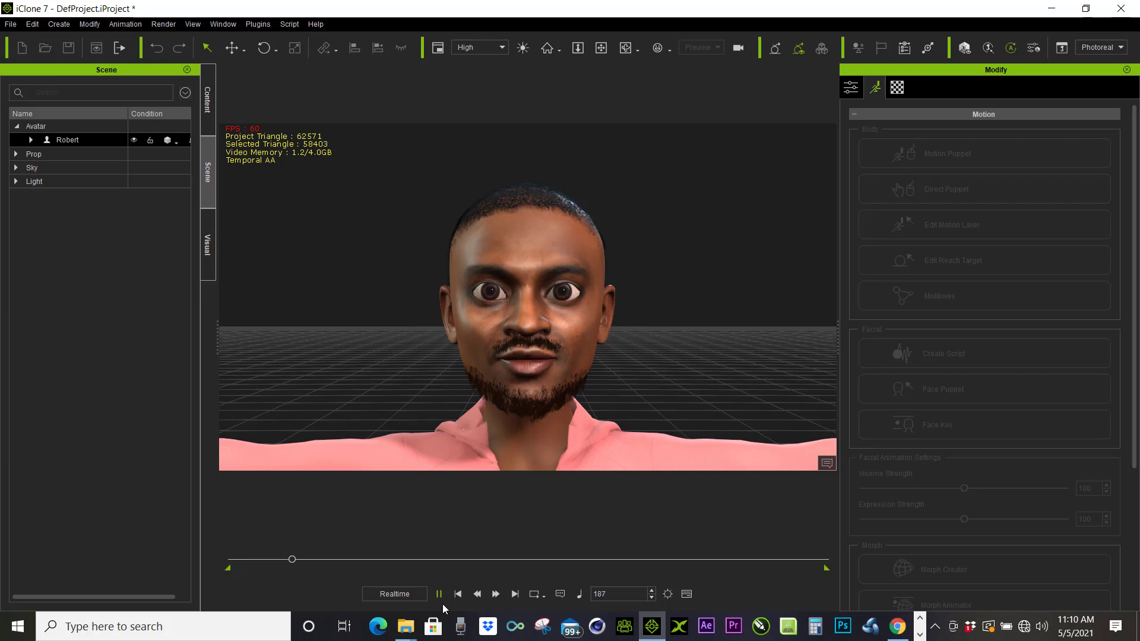
click(458, 594)
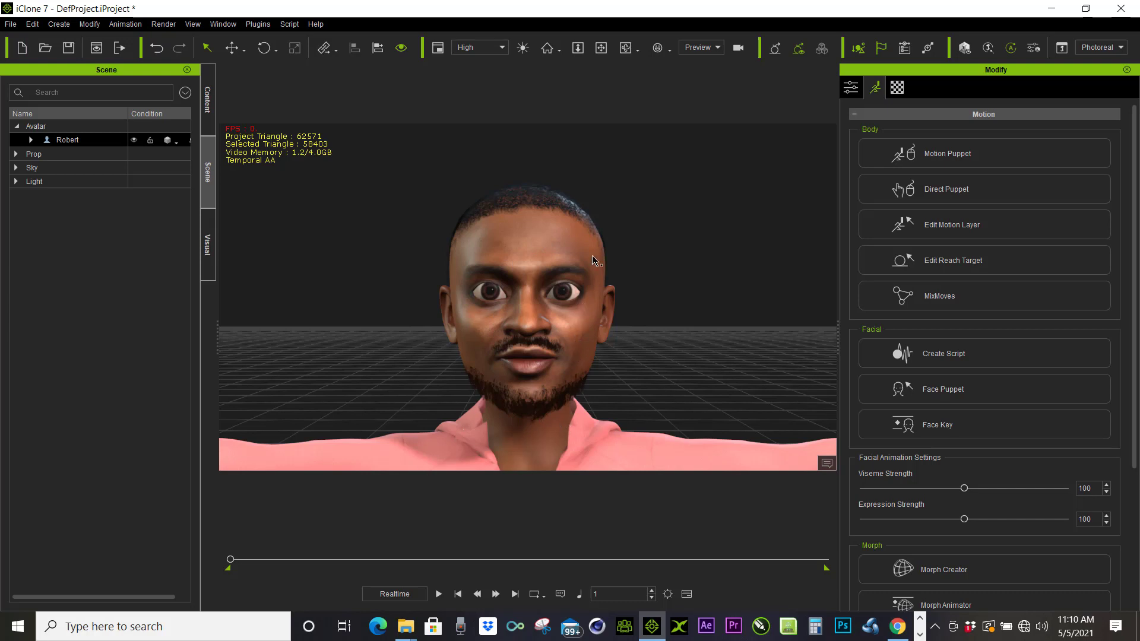
click(439, 594)
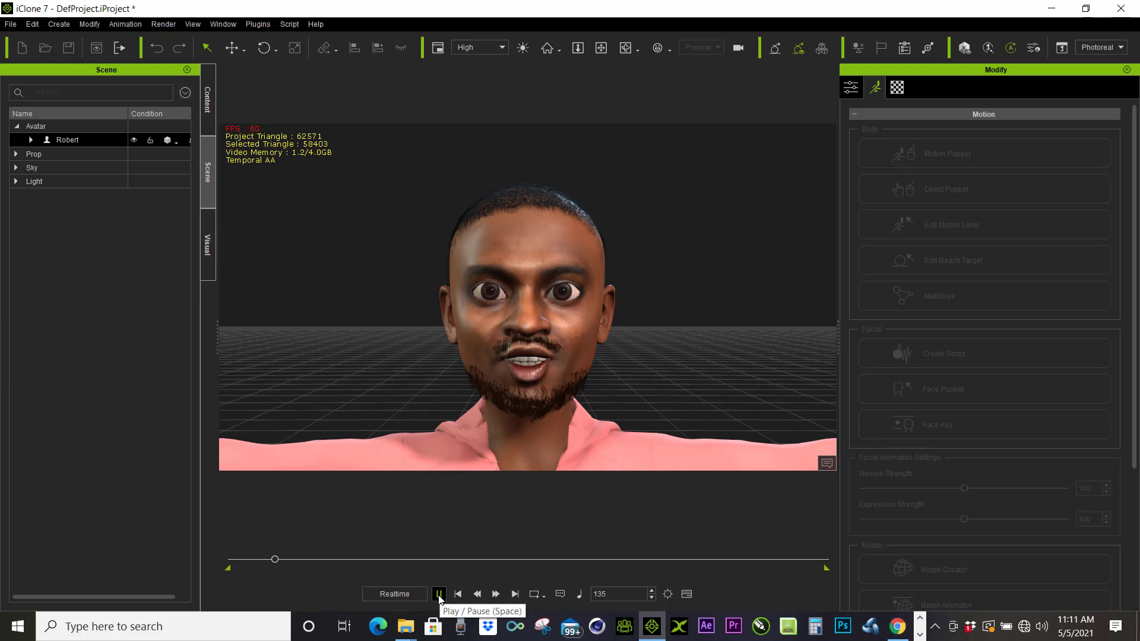
click(458, 594)
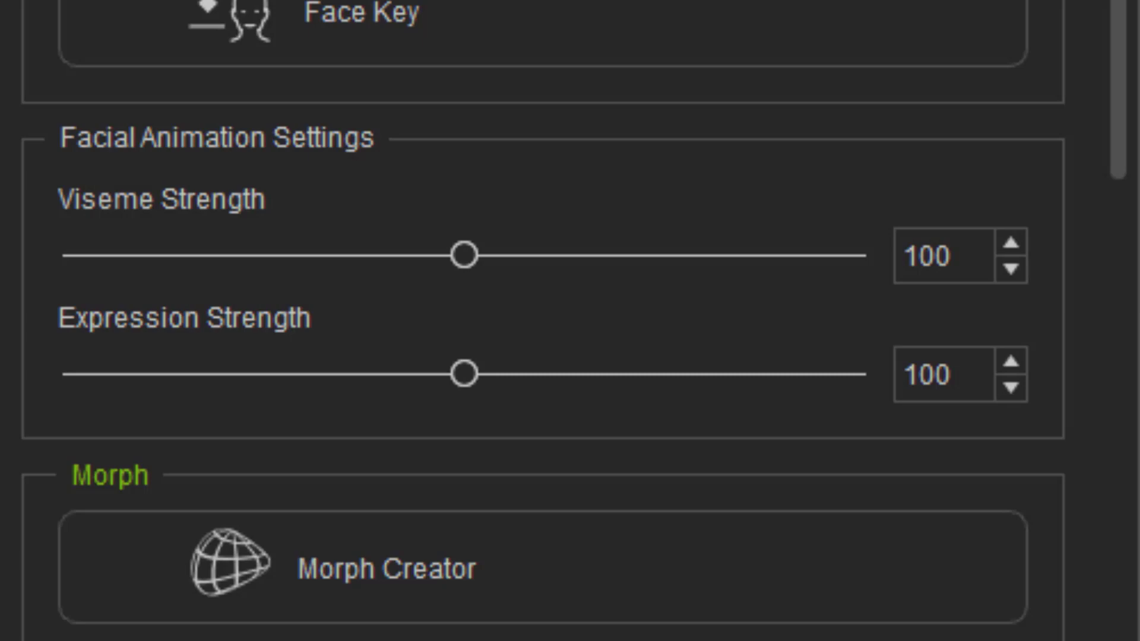
Set Viseme Strength to 188 and Expression Strength to 183, play the exaggerated animation and return the playhead to frame 1.
drag(473, 254, 811, 256)
drag(463, 374, 768, 375)
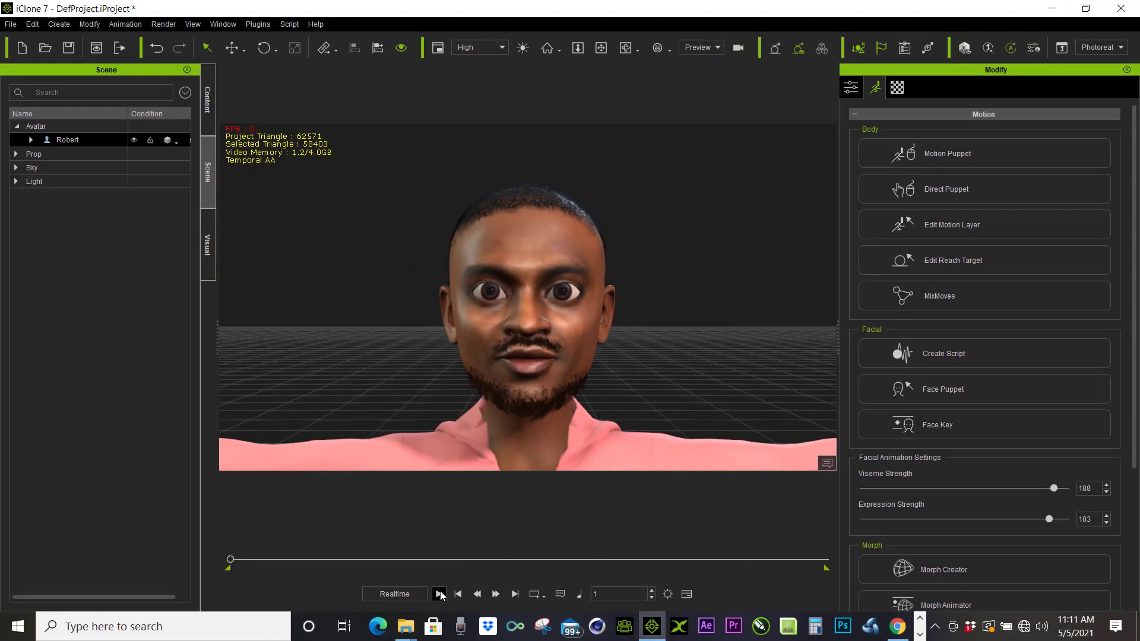
click(438, 594)
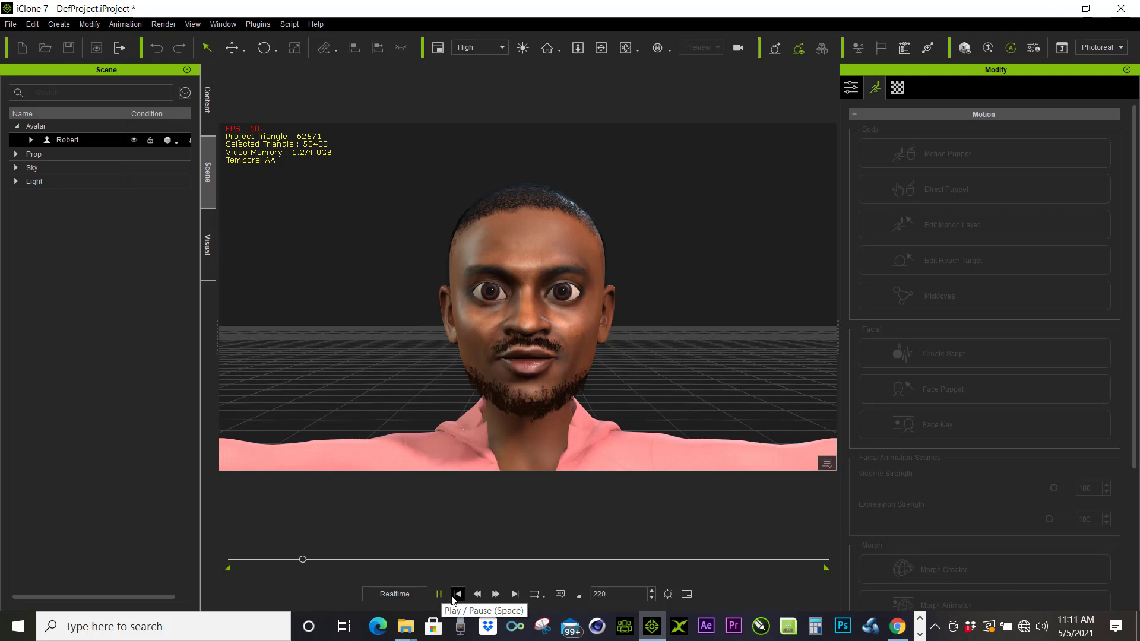
click(439, 596)
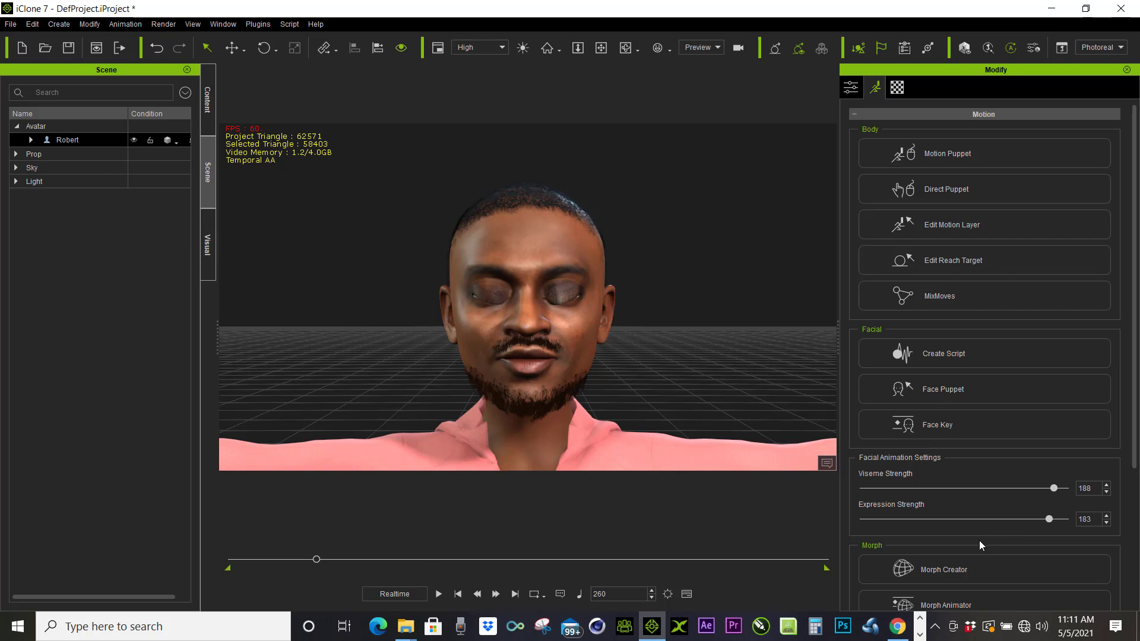
drag(316, 559, 231, 559)
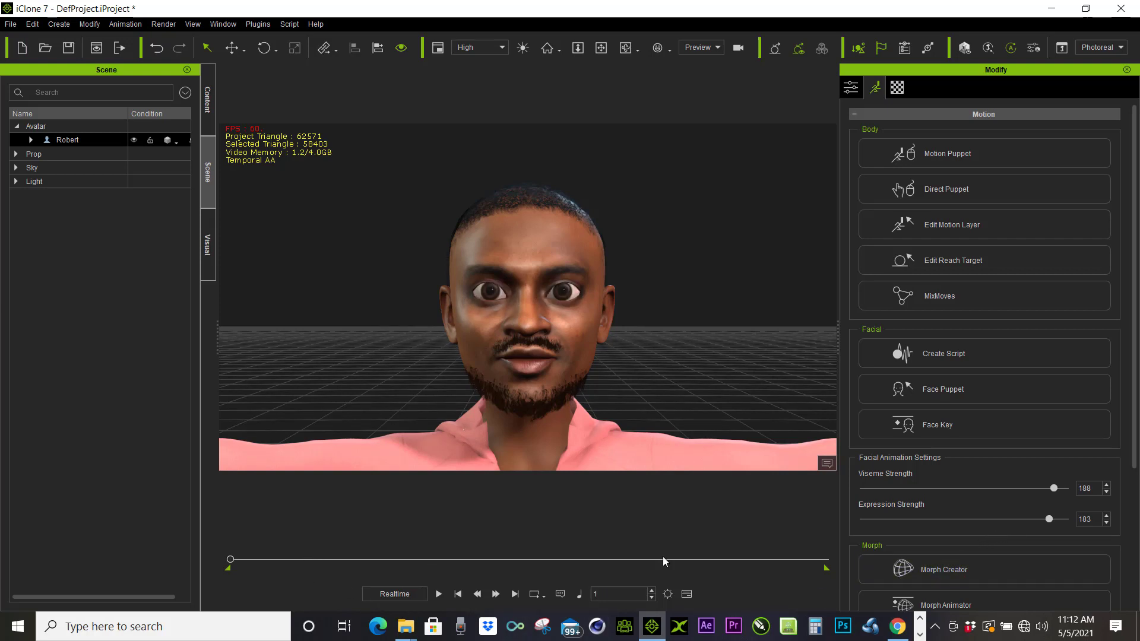
Open the timeline and enlarge it to show the avatar's Voice and Lips tracks from the word THIS to AWESOME.
click(686, 594)
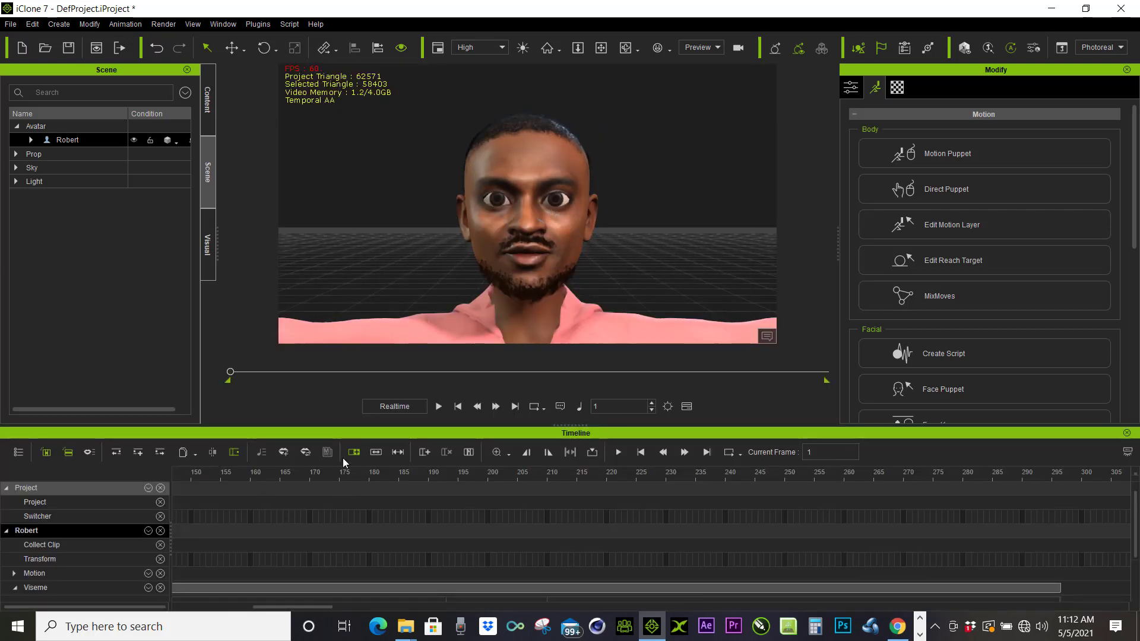
drag(556, 424, 557, 372)
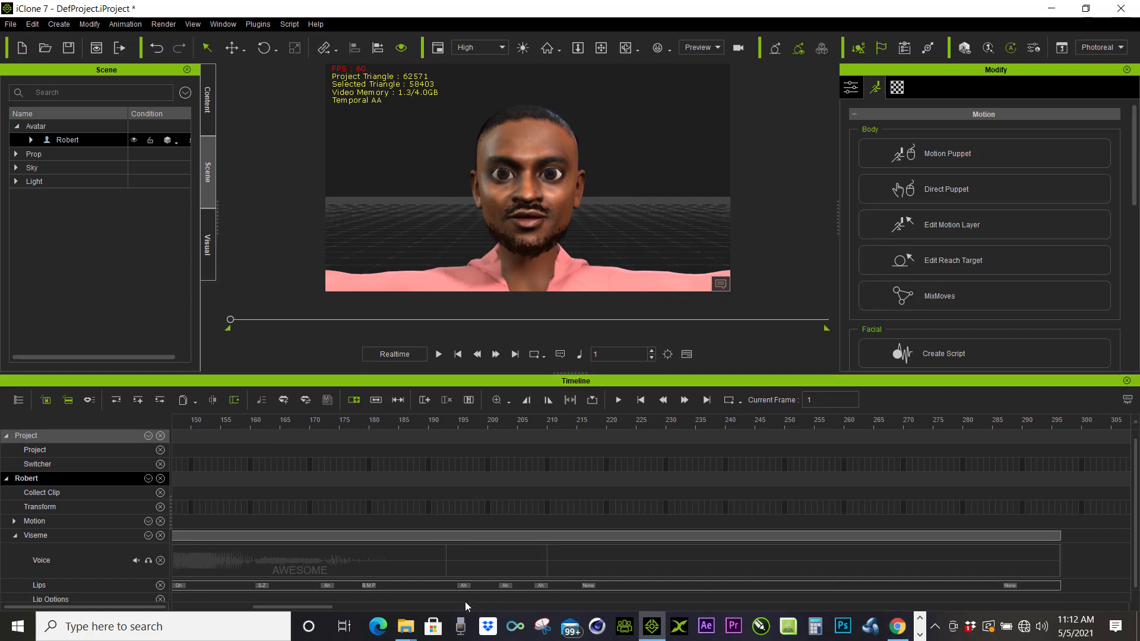
drag(311, 608, 259, 600)
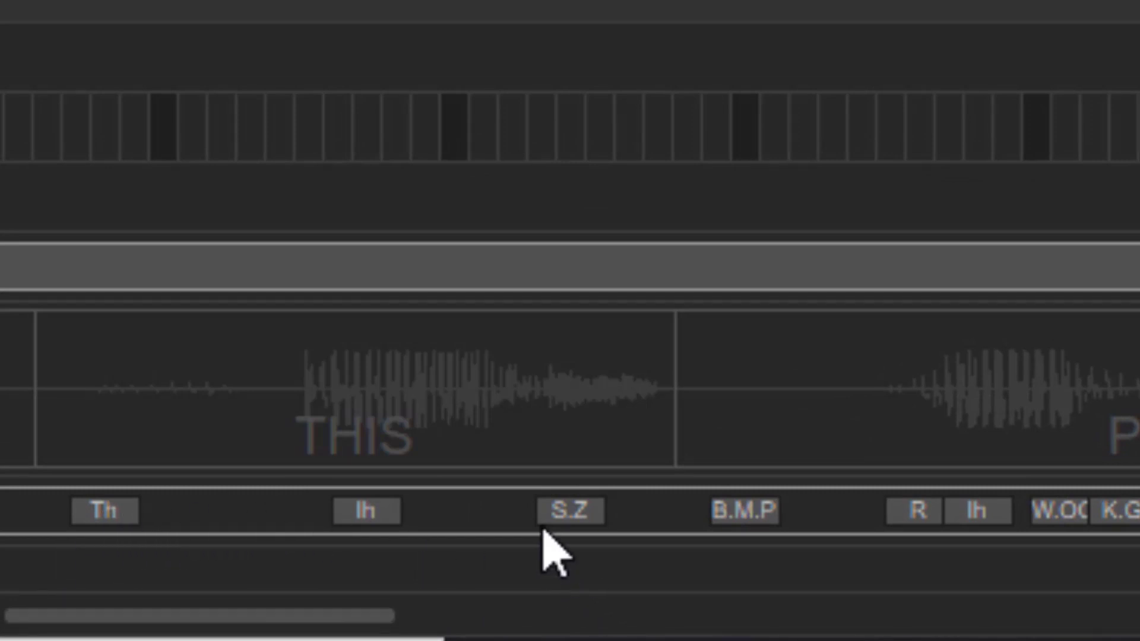
mouse_move(578, 501)
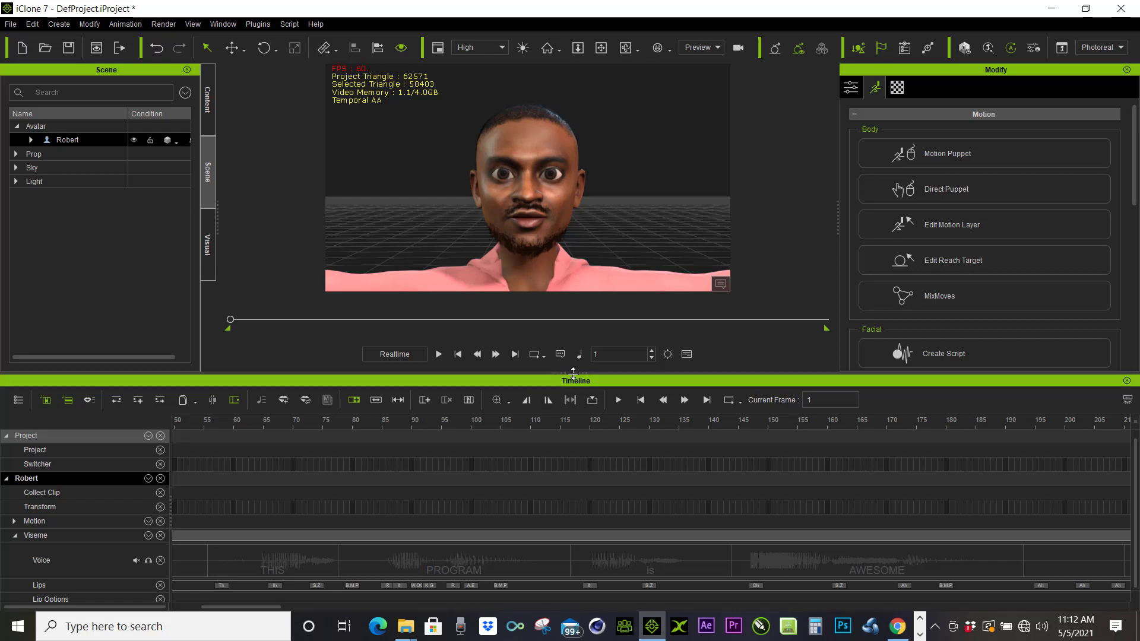
drag(573, 372, 573, 290)
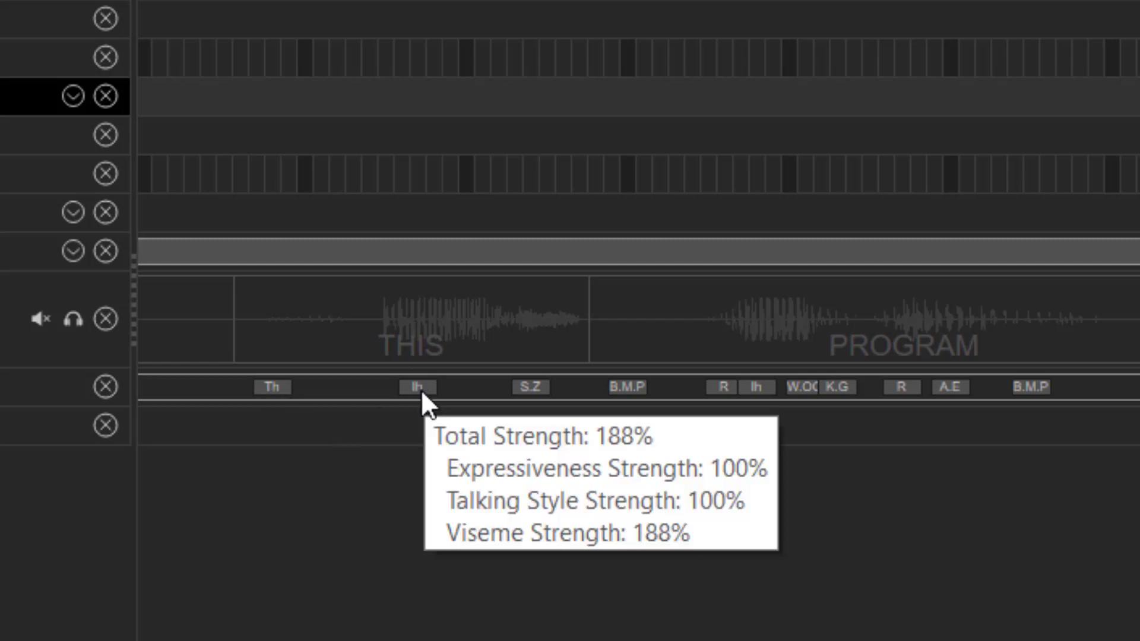
Select the words THIS and PROGRAM in the Voice track, open THIS in AccuLips and close it without applying changes.
mouse_move(528, 393)
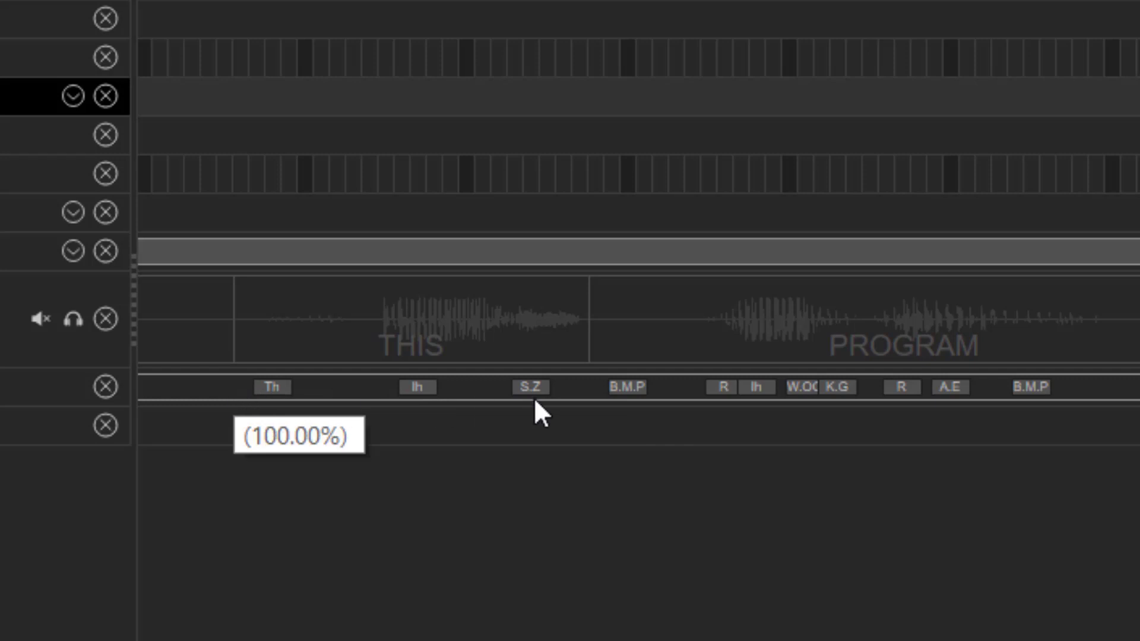
mouse_move(635, 387)
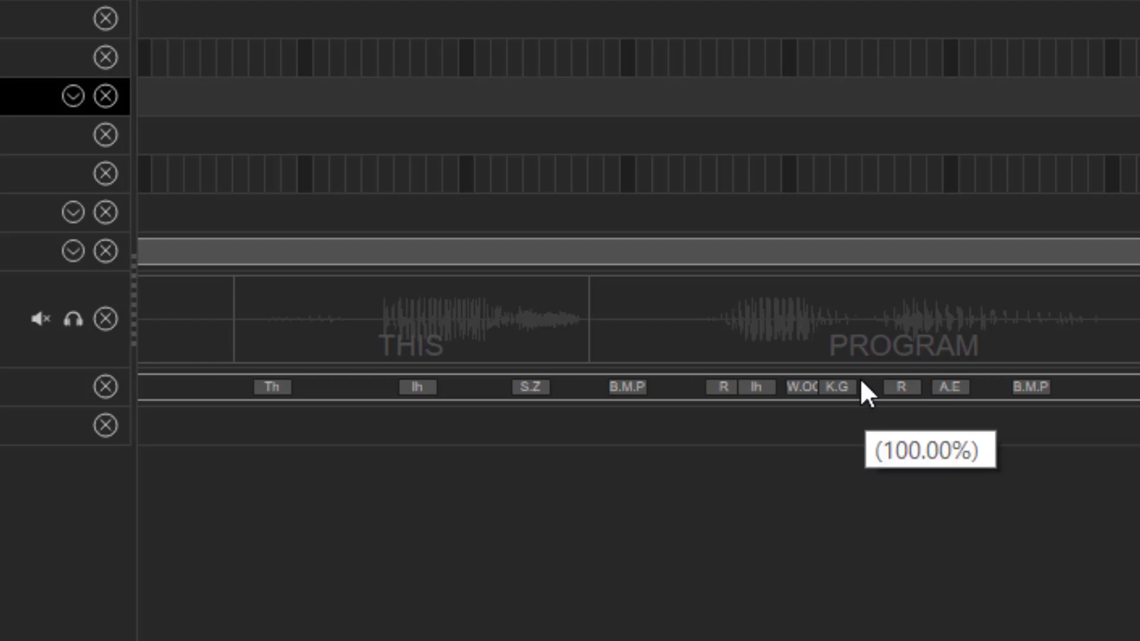
mouse_move(820, 390)
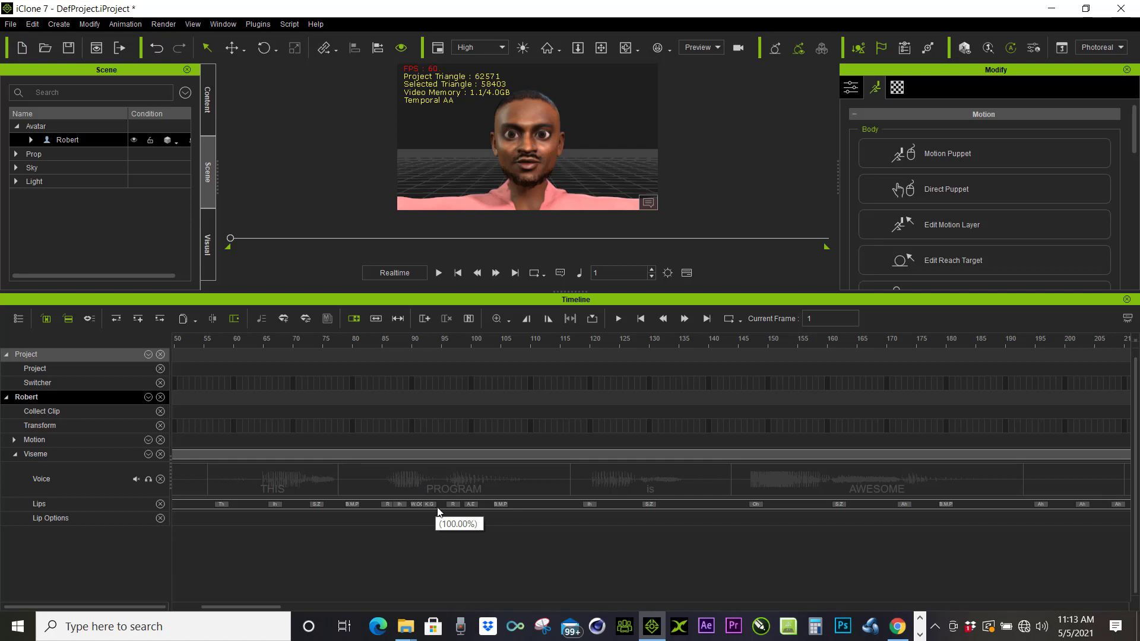
click(251, 476)
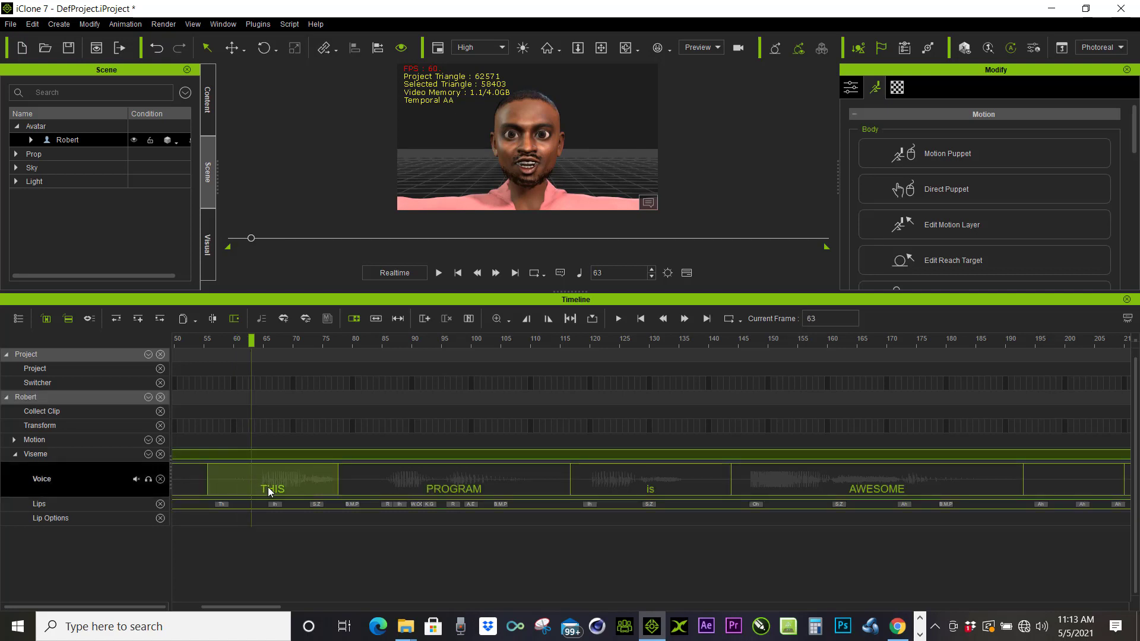
click(399, 481)
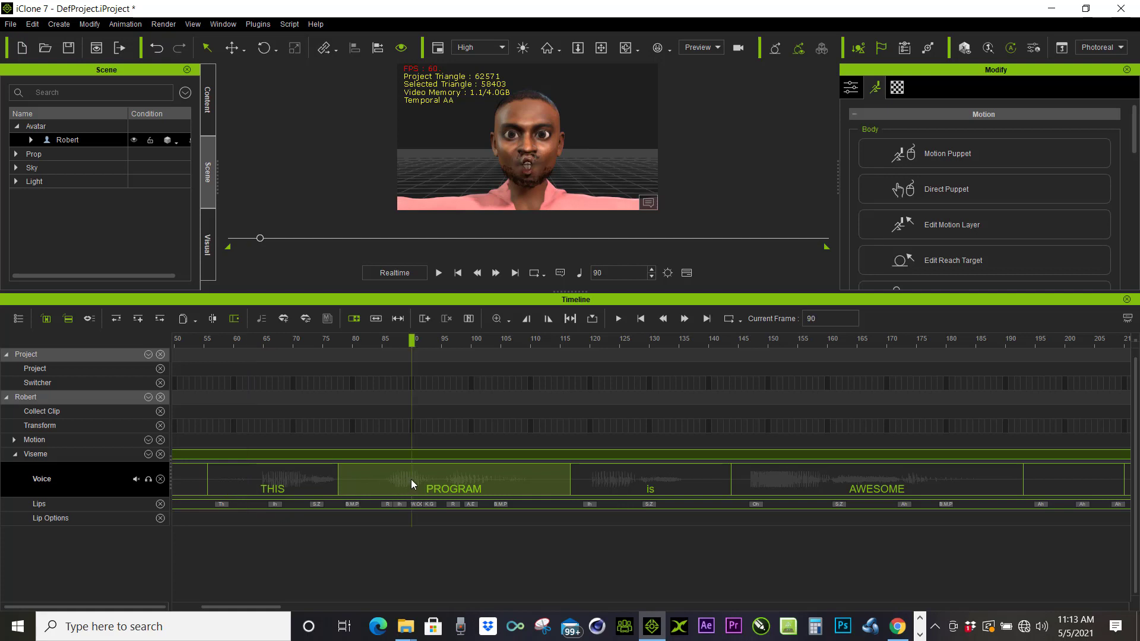
click(275, 482)
double_click(275, 482)
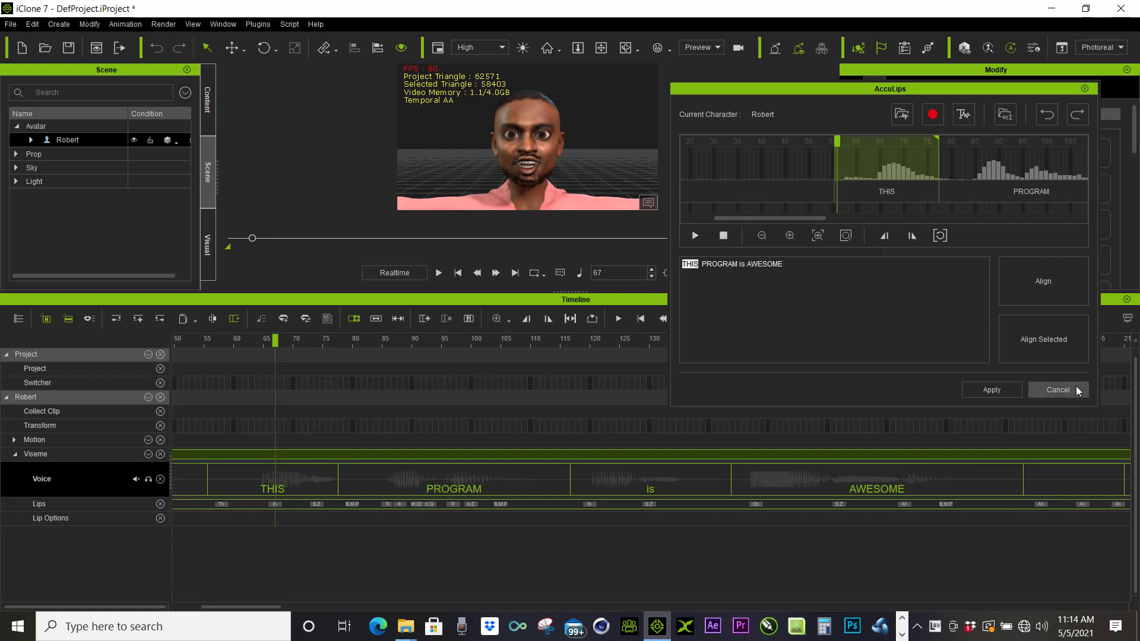
click(1049, 391)
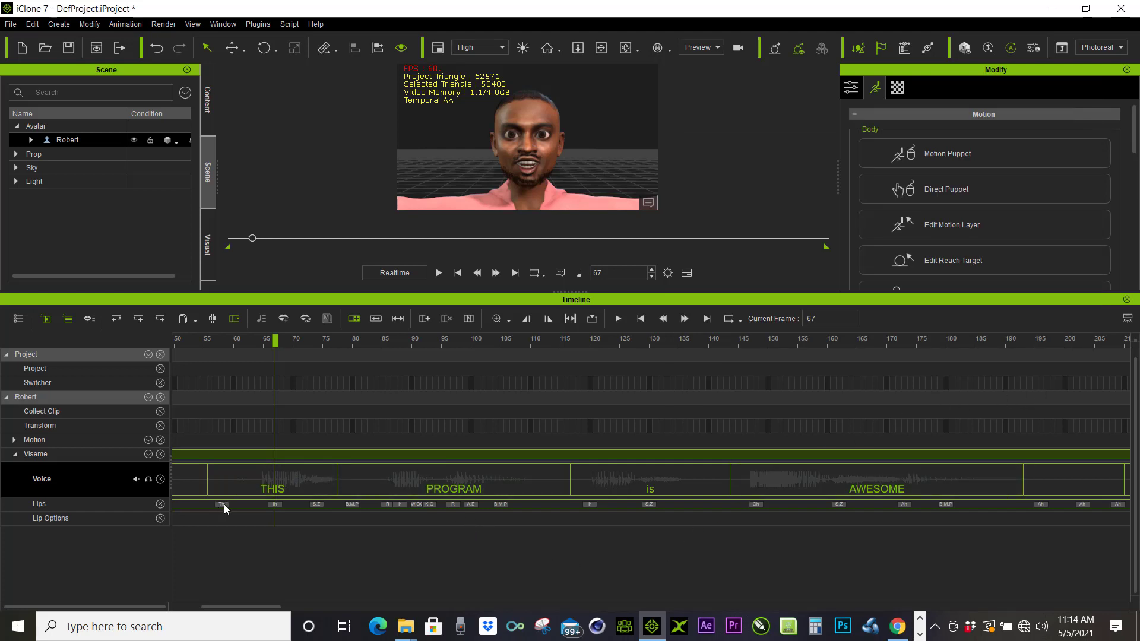
Open the Th key at frame 58 of the Lips track in the Lips Editor, examine its mouth shapes and Expressiveness, and close it.
mouse_move(224, 504)
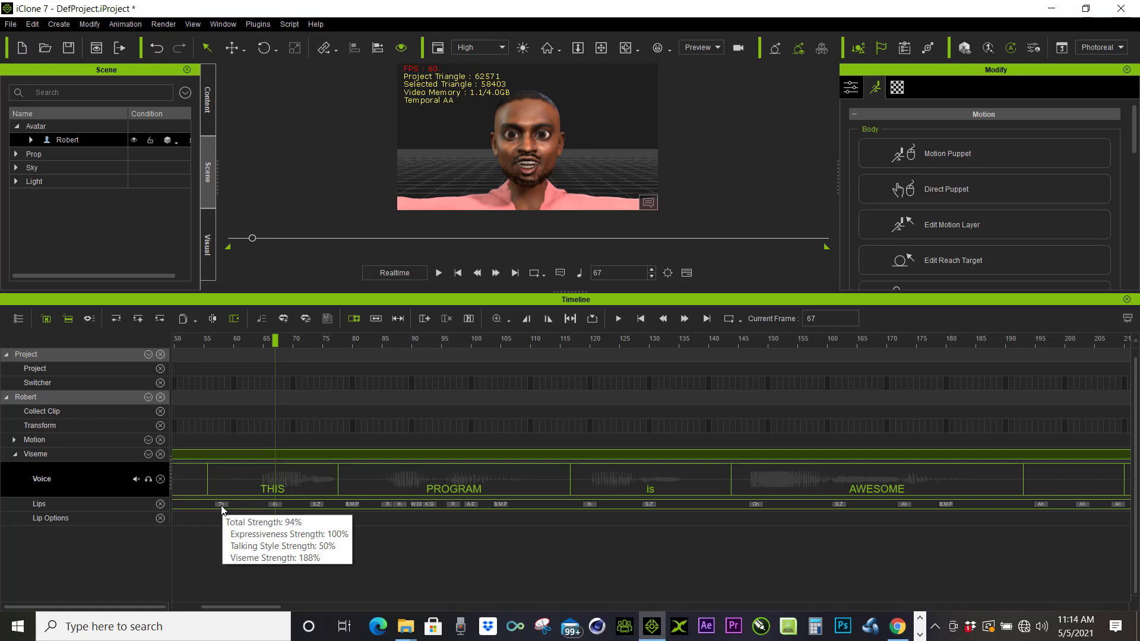
click(222, 504)
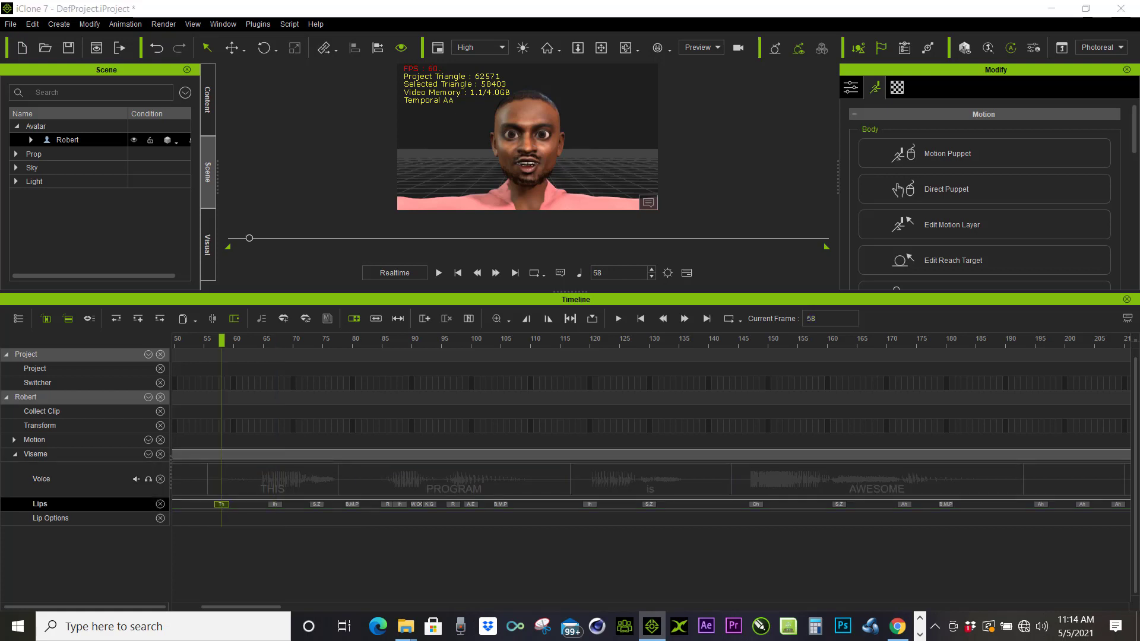
double_click(221, 505)
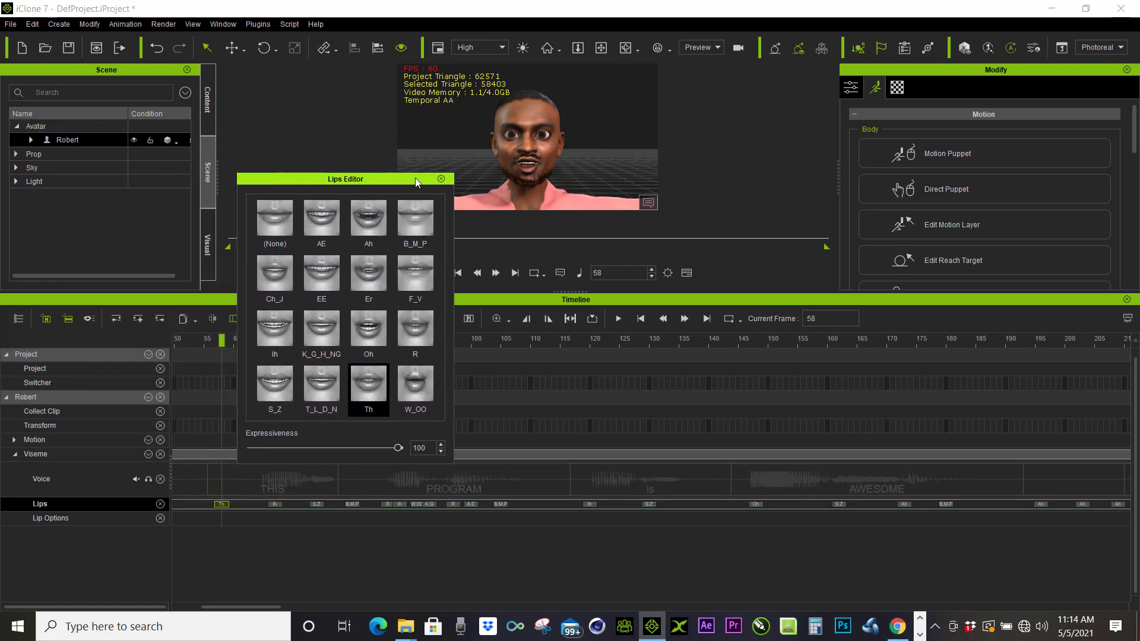
drag(415, 177, 952, 98)
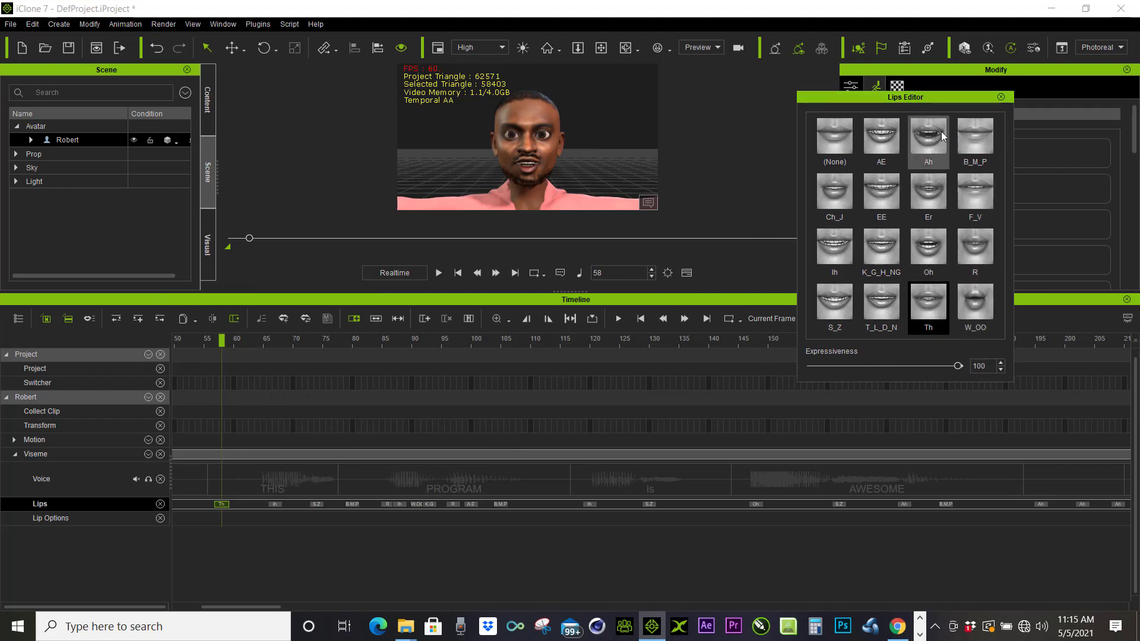
mouse_move(959, 366)
mouse_down()
mouse_move(898, 366)
mouse_move(966, 366)
mouse_up()
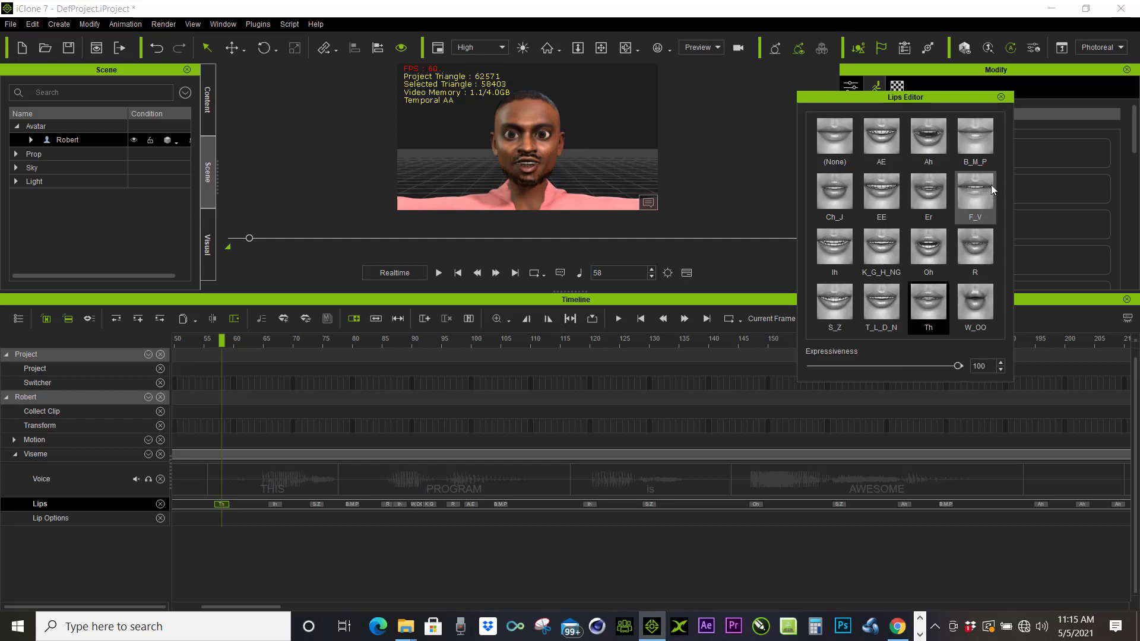
click(1001, 97)
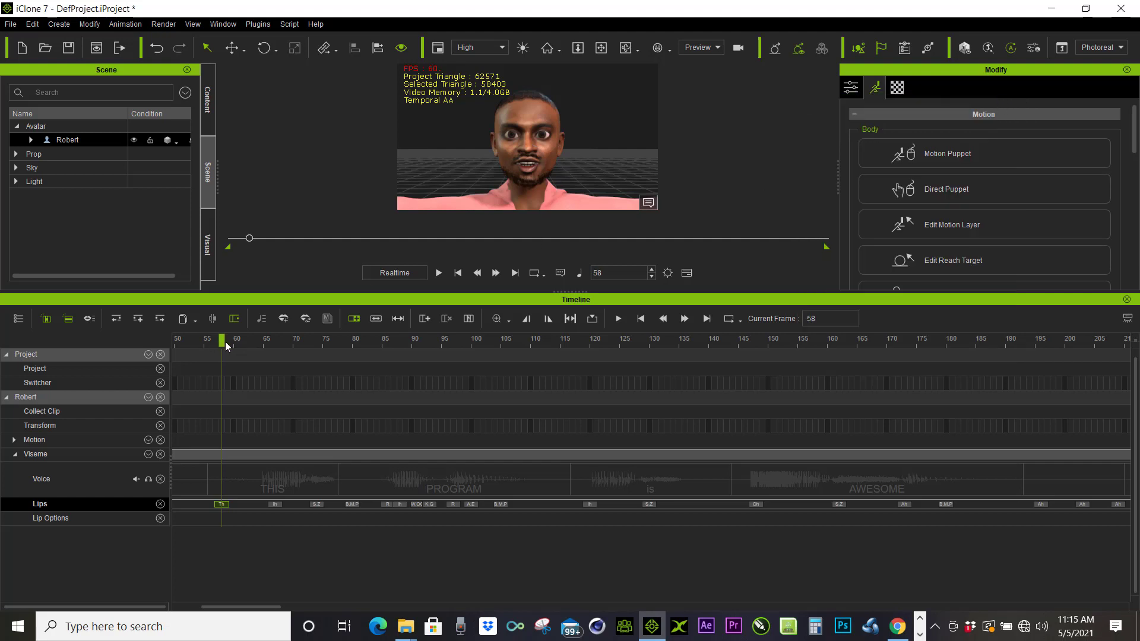
Move the playhead back to frame 20, close the timeline and play the avatar's lip-sync animation, then pause it.
drag(225, 340, 177, 386)
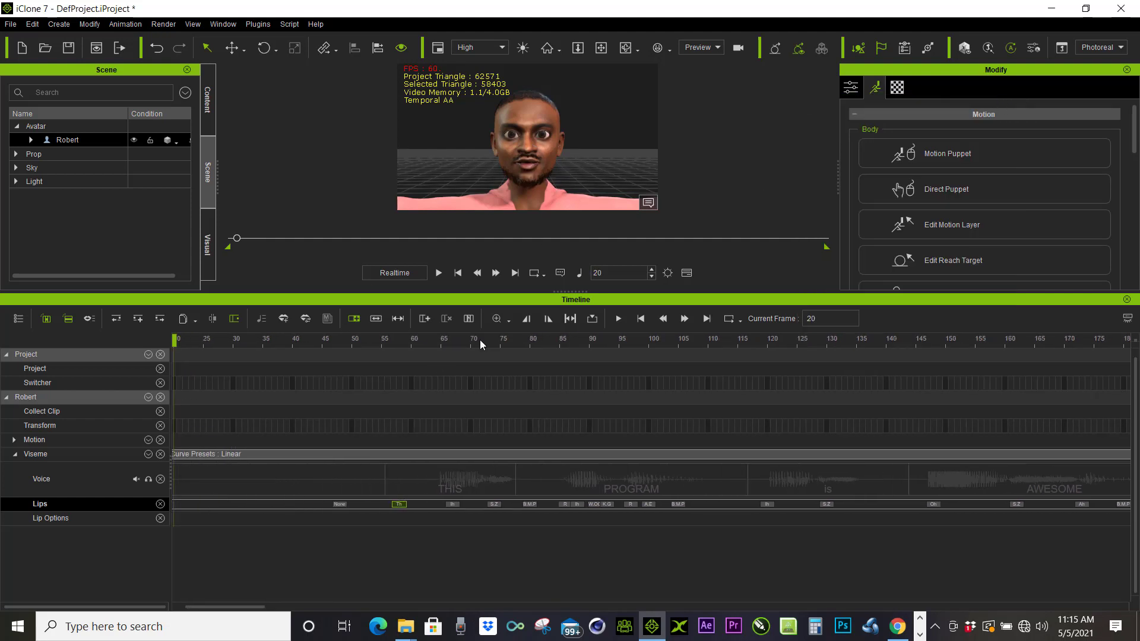
click(686, 273)
click(441, 594)
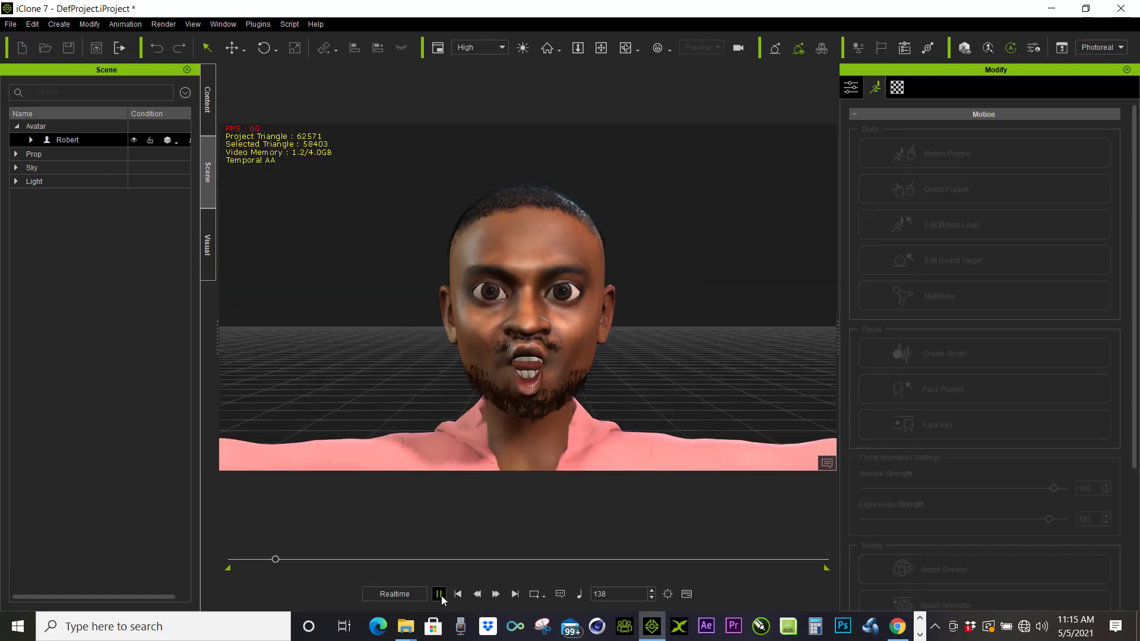
click(442, 596)
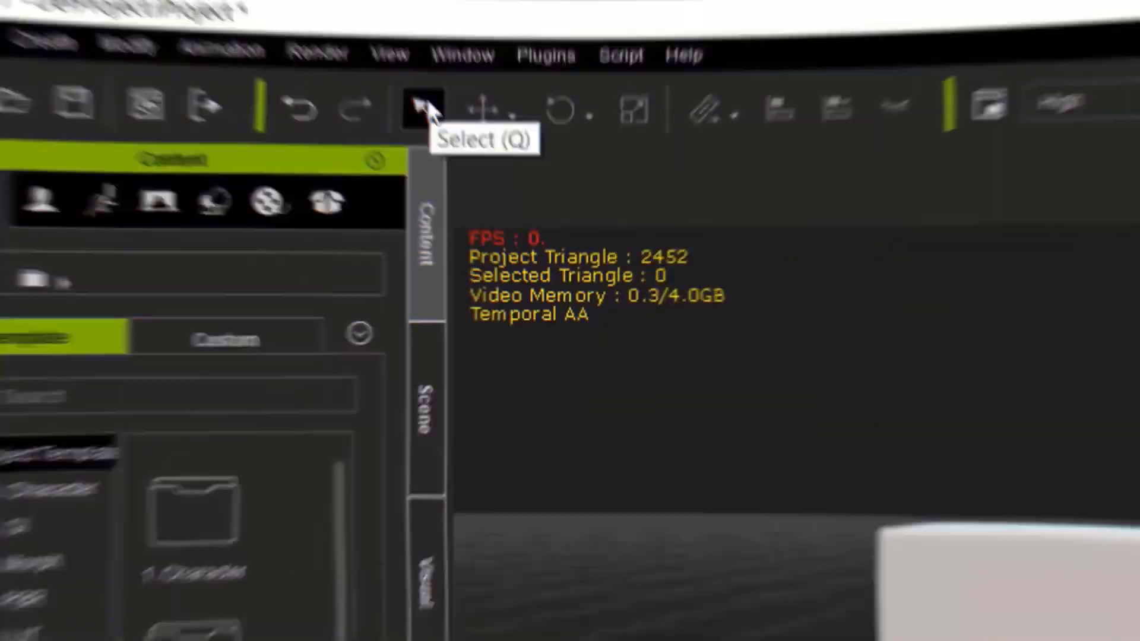
click(443, 290)
click(622, 353)
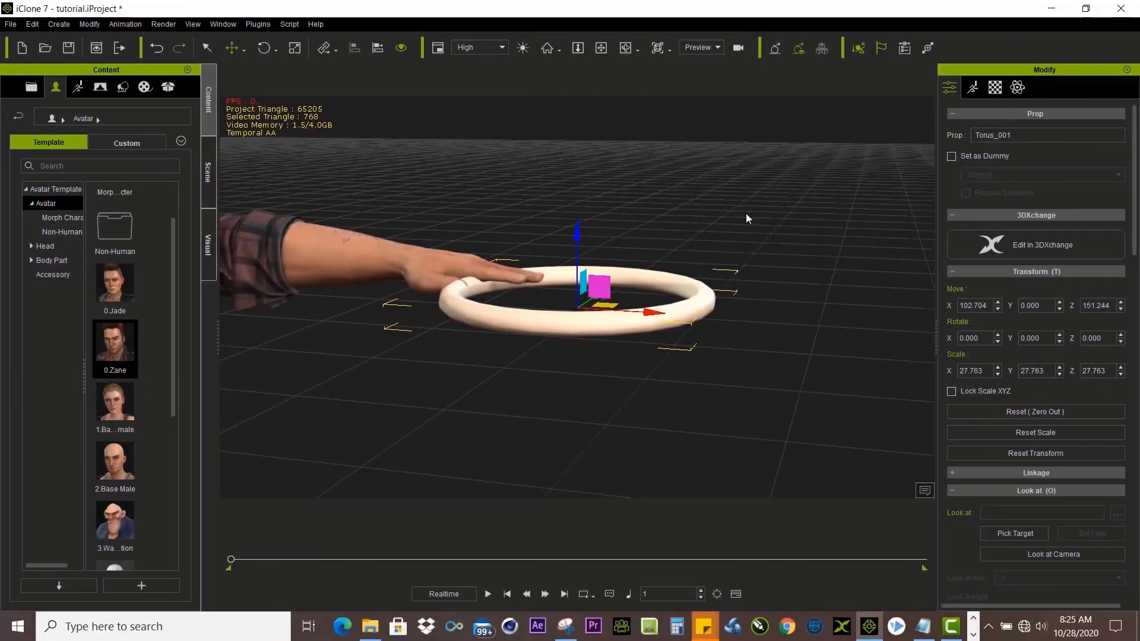
right_drag(580, 324, 666, 489)
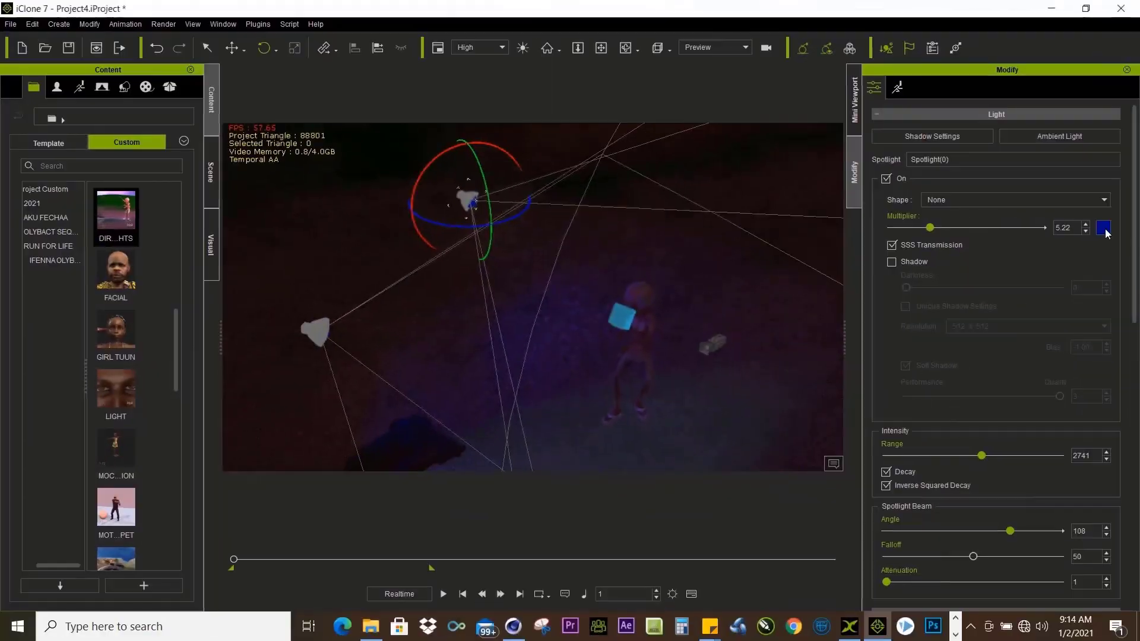
Change the light color of Spotlight(0) to green and inspect the lighting on the character from another angle.
click(1102, 227)
click(518, 270)
click(644, 429)
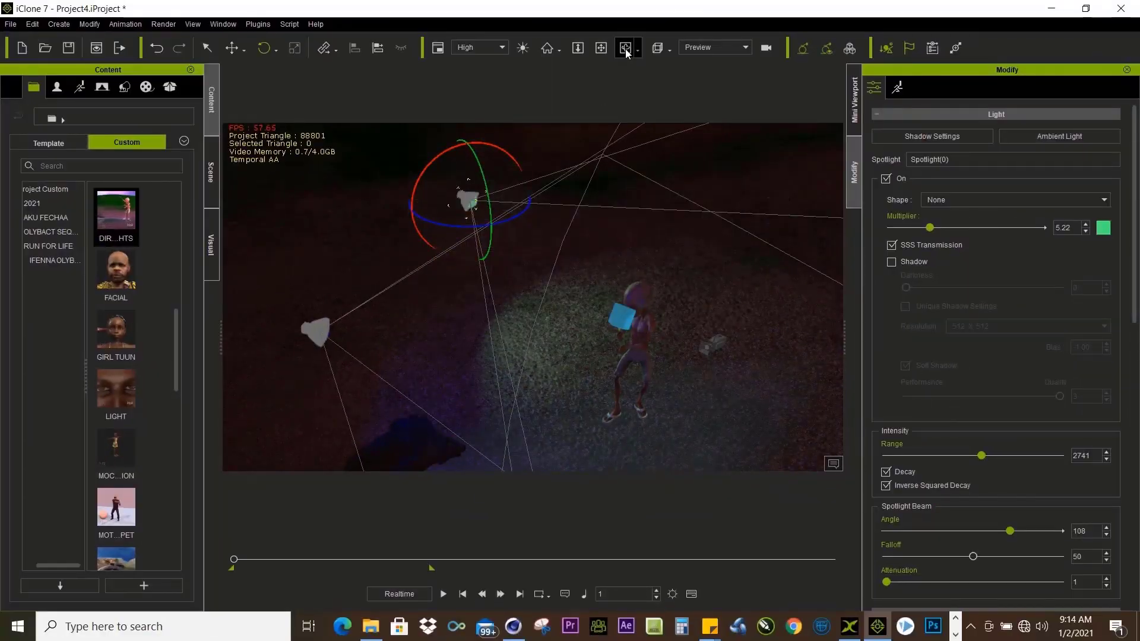
click(625, 48)
drag(487, 250, 570, 261)
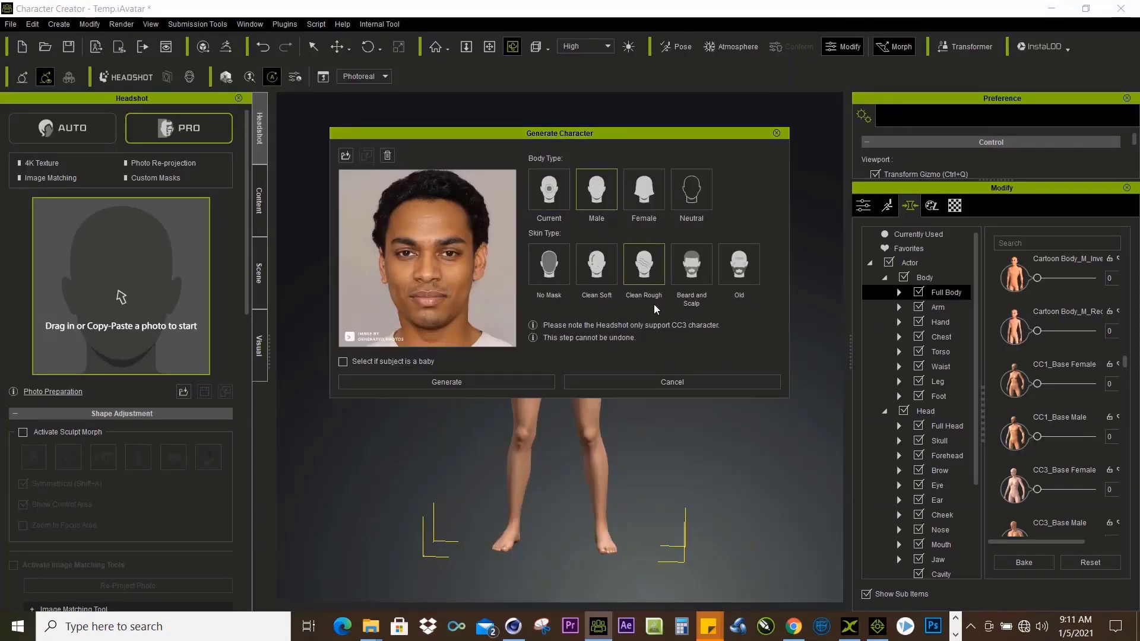
Switch to Character Creator and generate a Headshot character from the loaded photo with the Male body type and Clean Rough skin.
click(411, 388)
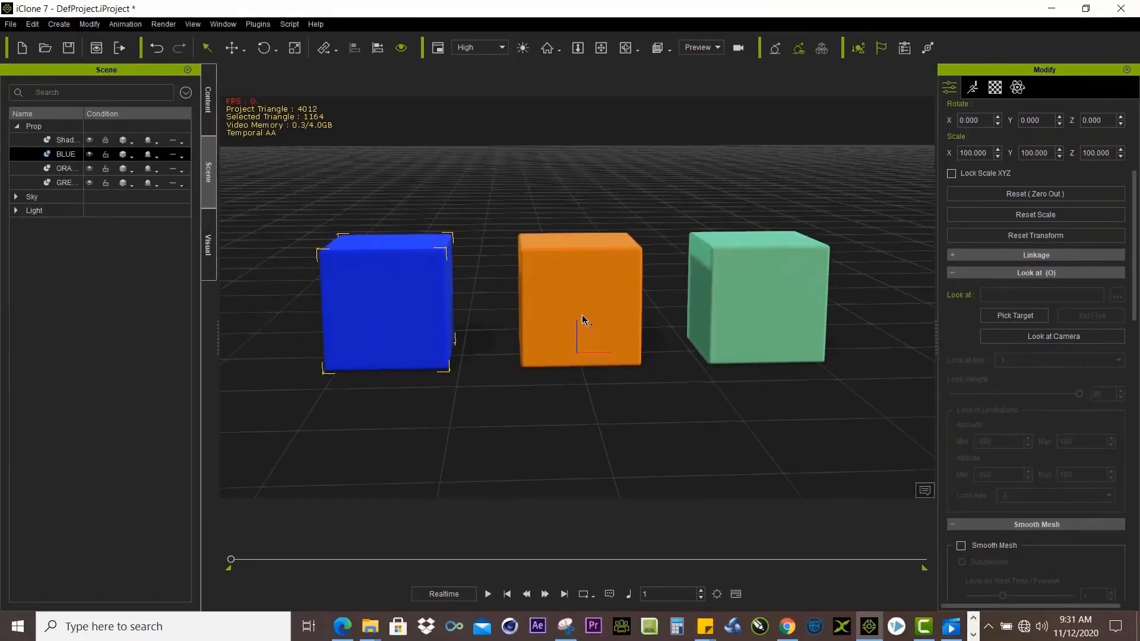
Switch to iClone, select the orange cube between the blue and green ones and activate the Move tool.
click(565, 316)
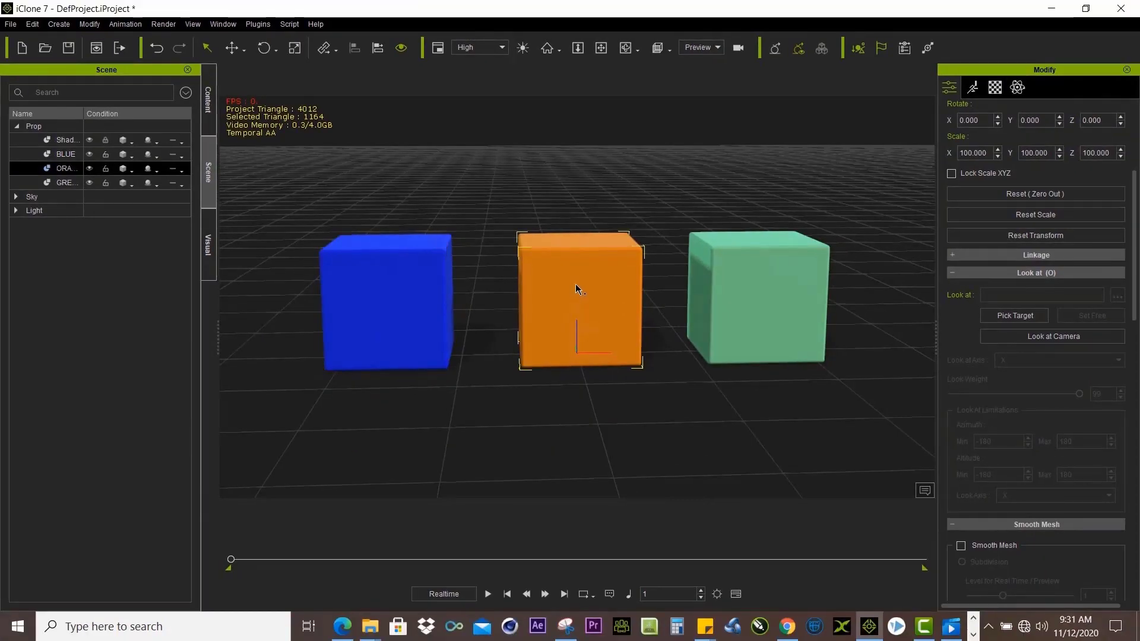
key(w)
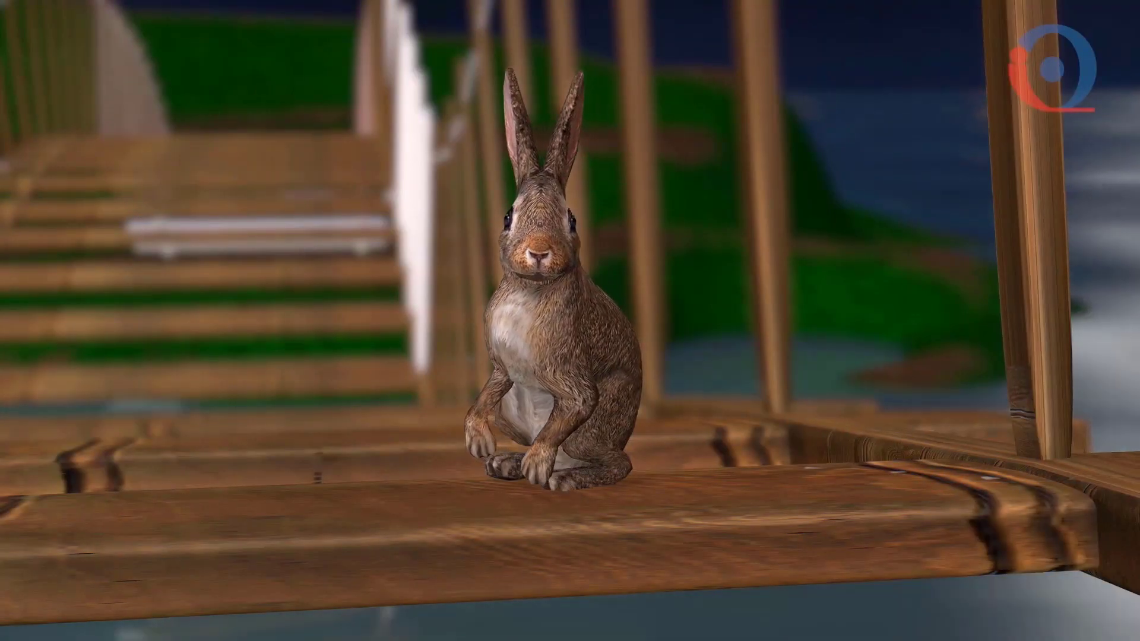